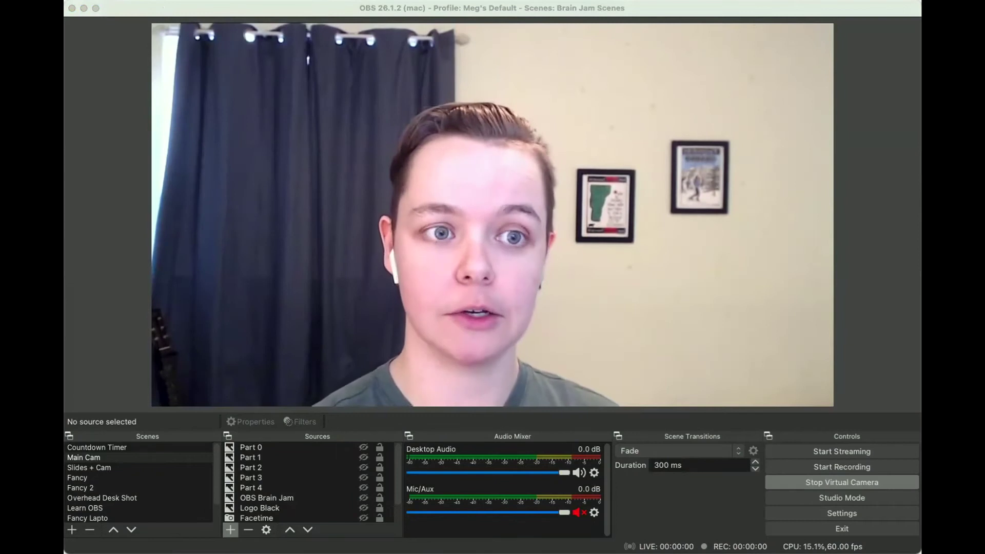
- Make a new empty scene collection called 'Test' from the Scene Collection menu
{"action": "left_click", "coordinate": [162, 5]}
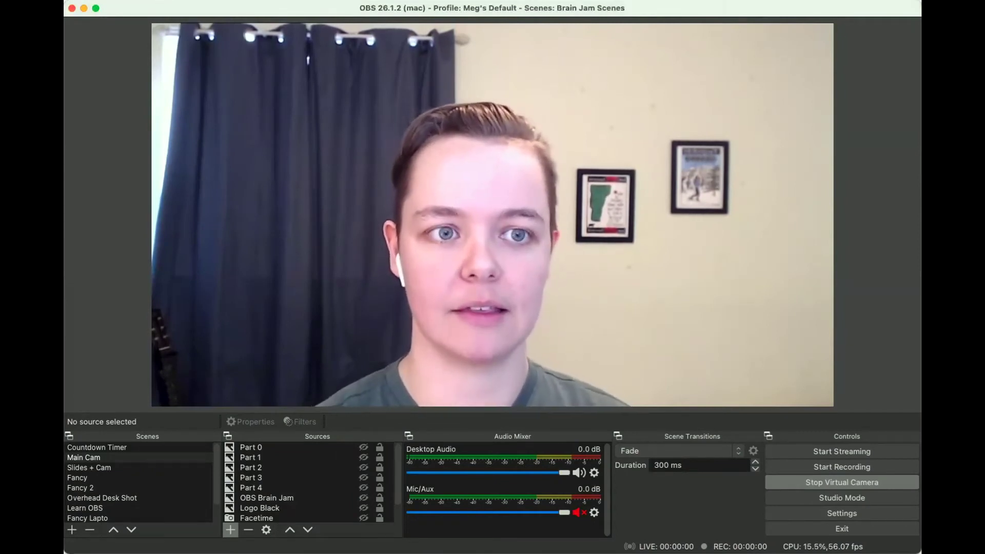
{"action": "left_click", "coordinate": [154, 0]}
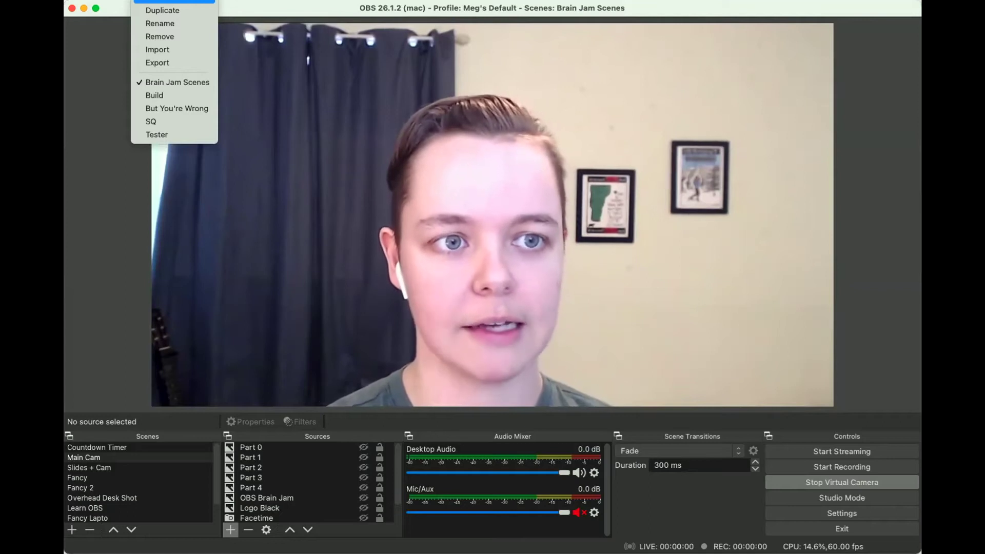
{"action": "key", "text": "Return"}
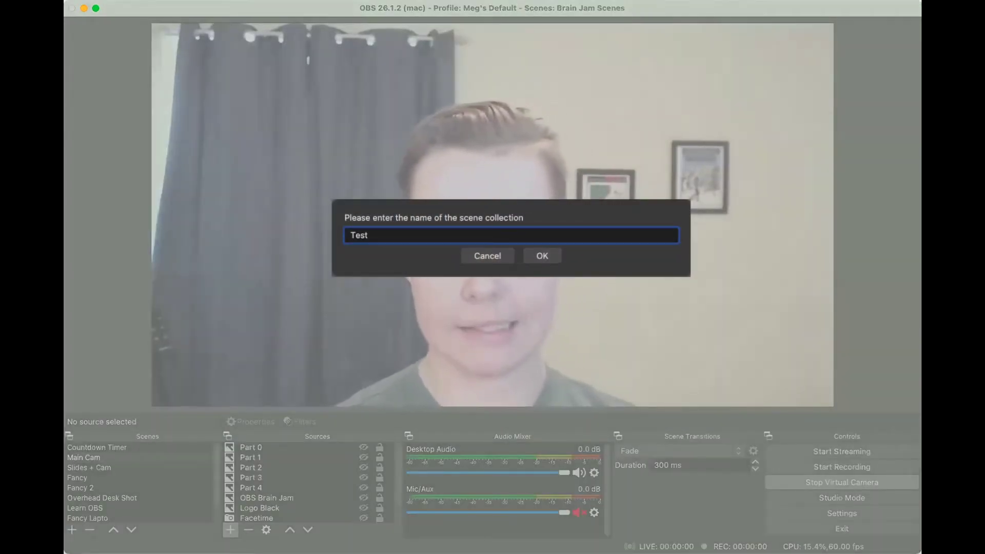
{"action": "key", "text": "Return"}
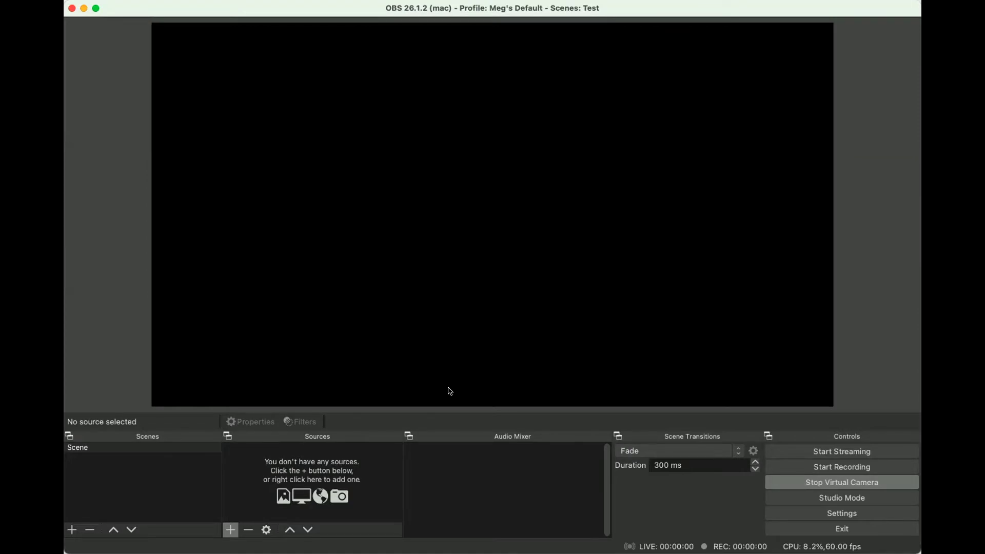
- Rename the default 'Scene' to 'Main Camera'
{"action": "left_click", "coordinate": [157, 448]}
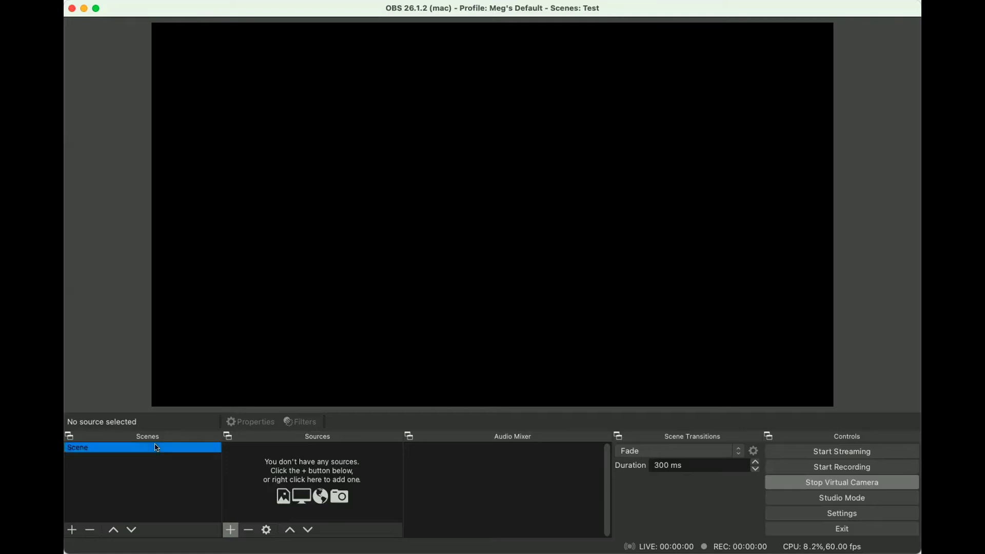
{"action": "right_click", "coordinate": [83, 452]}
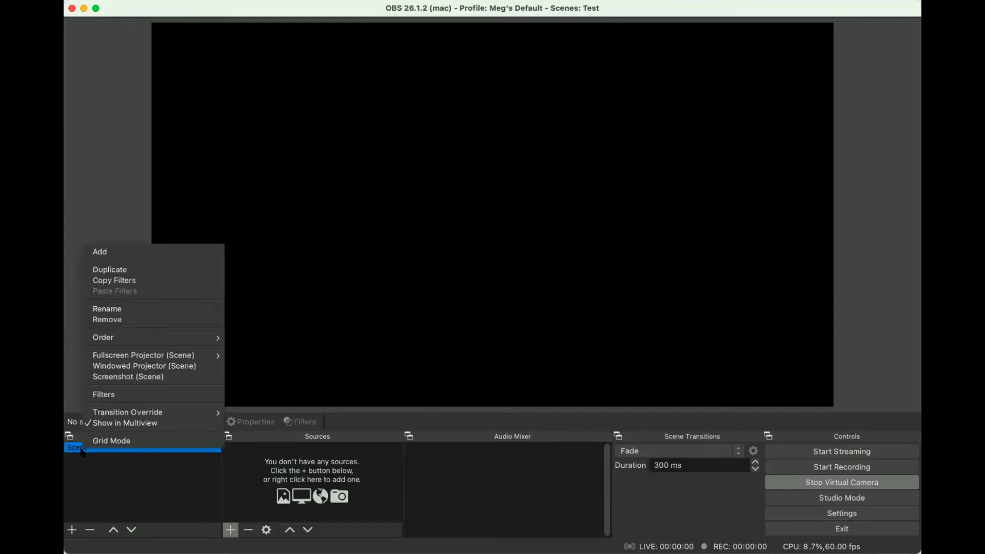
{"action": "left_click", "coordinate": [136, 309]}
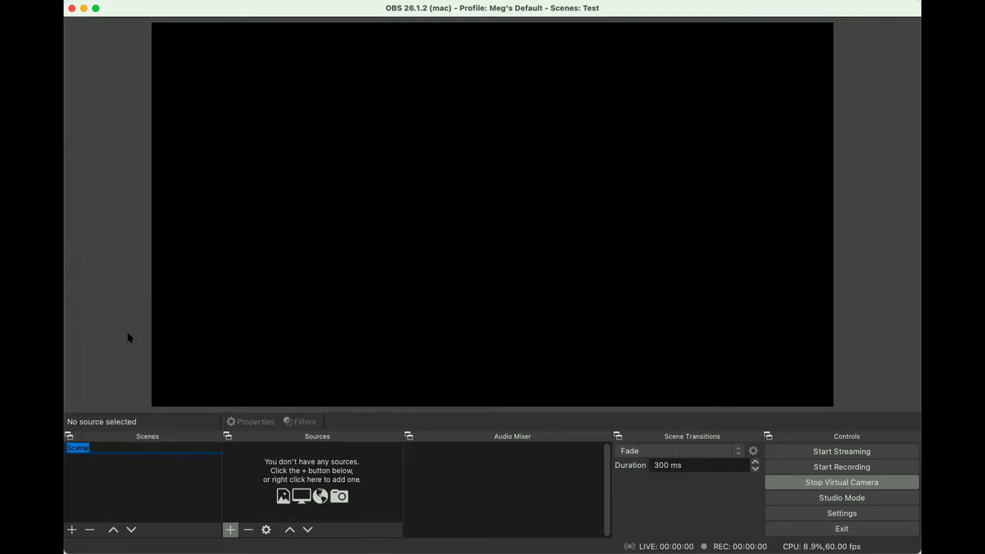
{"action": "type", "text": "Main Camera"}
{"action": "key", "text": "Return"}
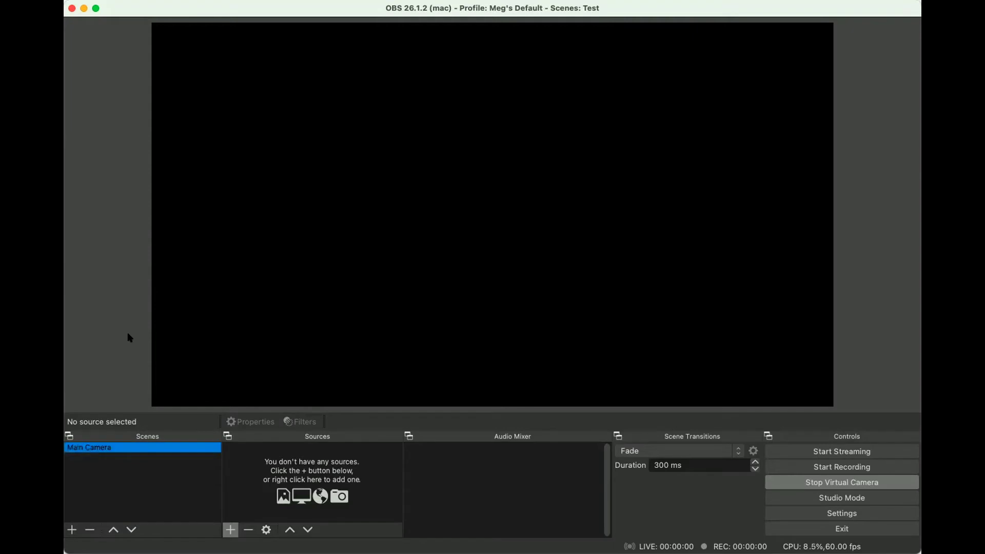
- Add a Video Capture Device source with the webcam feed to Main Camera
{"action": "left_click", "coordinate": [230, 530]}
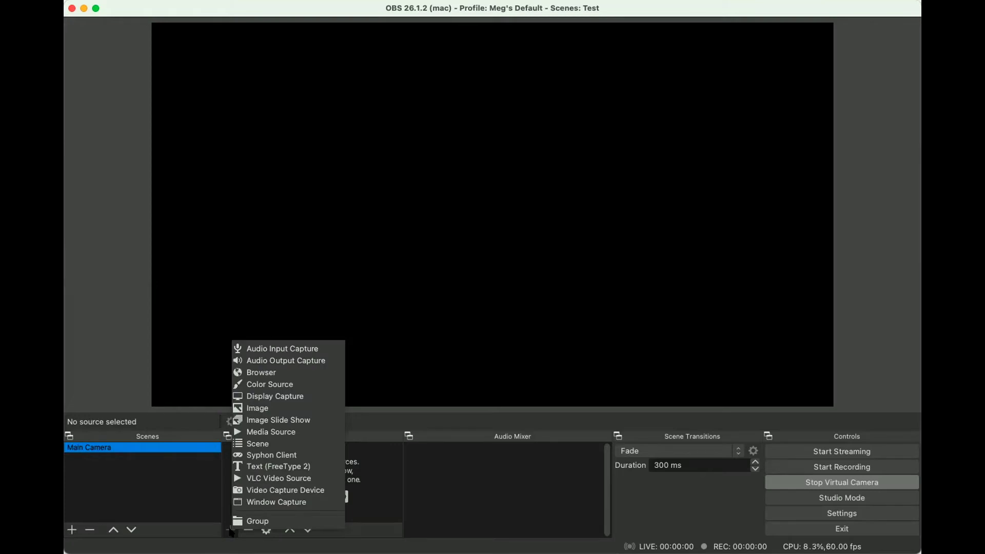
{"action": "left_click", "coordinate": [273, 491]}
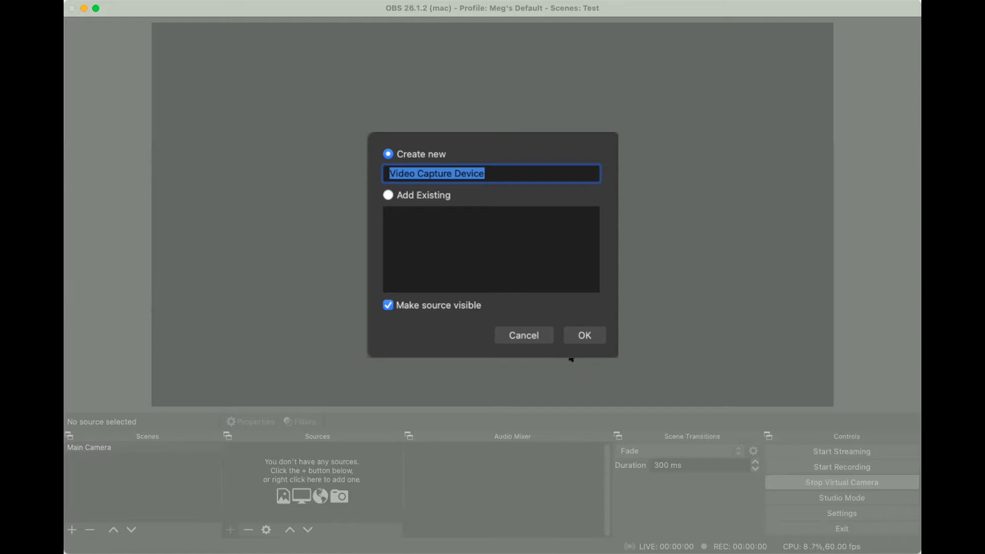
{"action": "key", "text": "Return"}
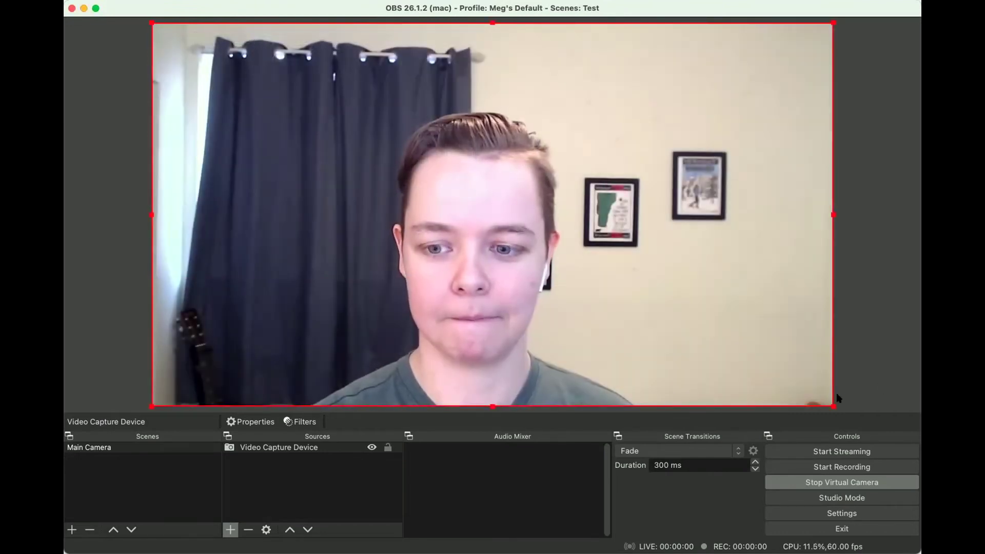
{"action": "left_click_drag", "start_coordinate": [821, 401], "coordinate": [703, 333]}
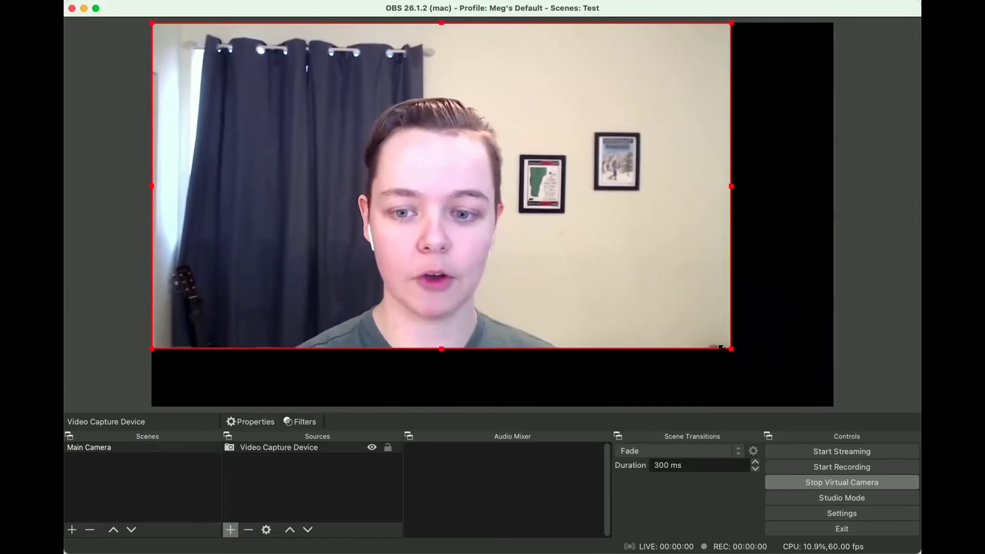
{"action": "mouse_move", "coordinate": [736, 352]}
{"action": "left_mouse_down"}
{"action": "mouse_move", "coordinate": [780, 395]}
{"action": "mouse_move", "coordinate": [725, 358]}
{"action": "mouse_move", "coordinate": [736, 353]}
{"action": "left_mouse_up"}
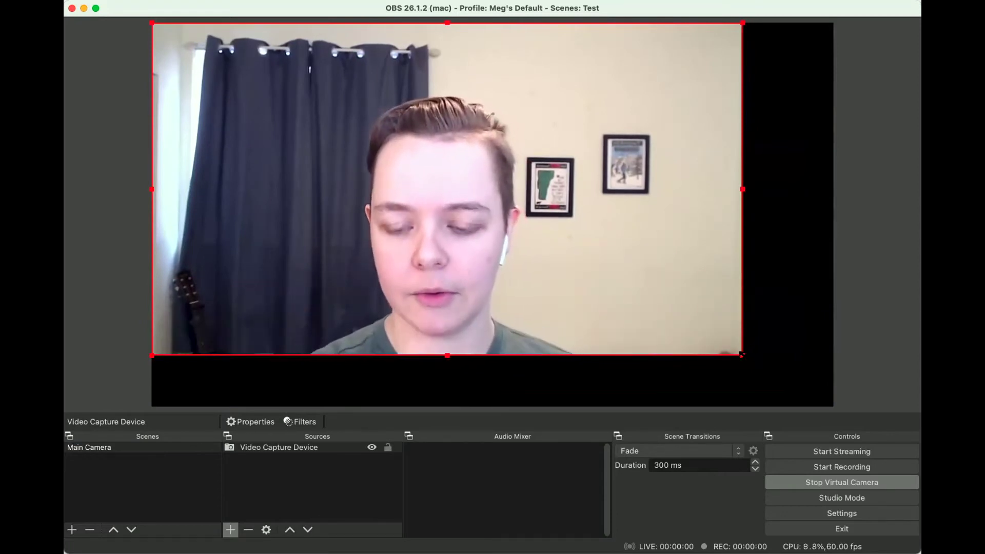
{"action": "left_click_drag", "start_coordinate": [742, 354], "coordinate": [824, 399]}
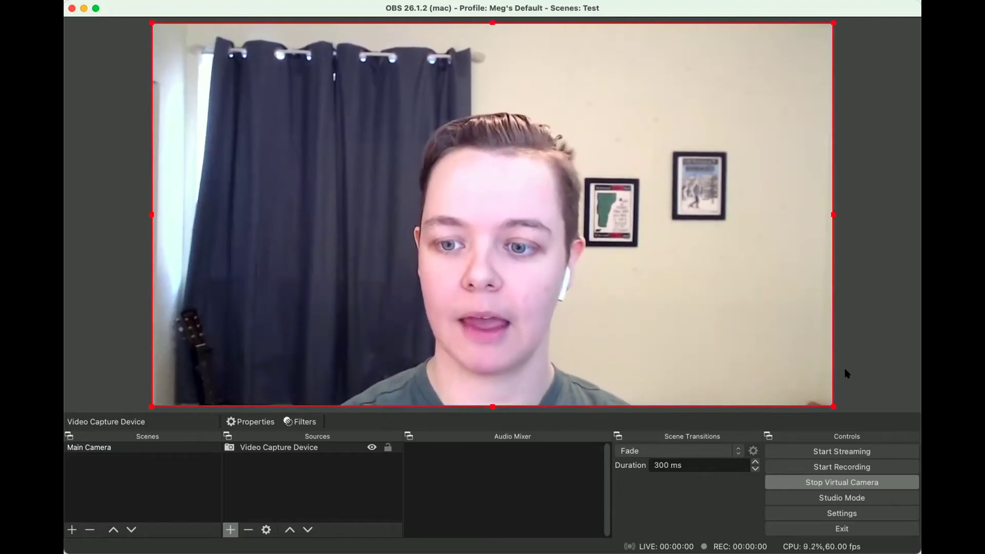
{"action": "mouse_move", "coordinate": [830, 402]}
{"action": "left_mouse_down"}
{"action": "mouse_move", "coordinate": [849, 422]}
{"action": "mouse_move", "coordinate": [831, 405]}
{"action": "left_mouse_up"}
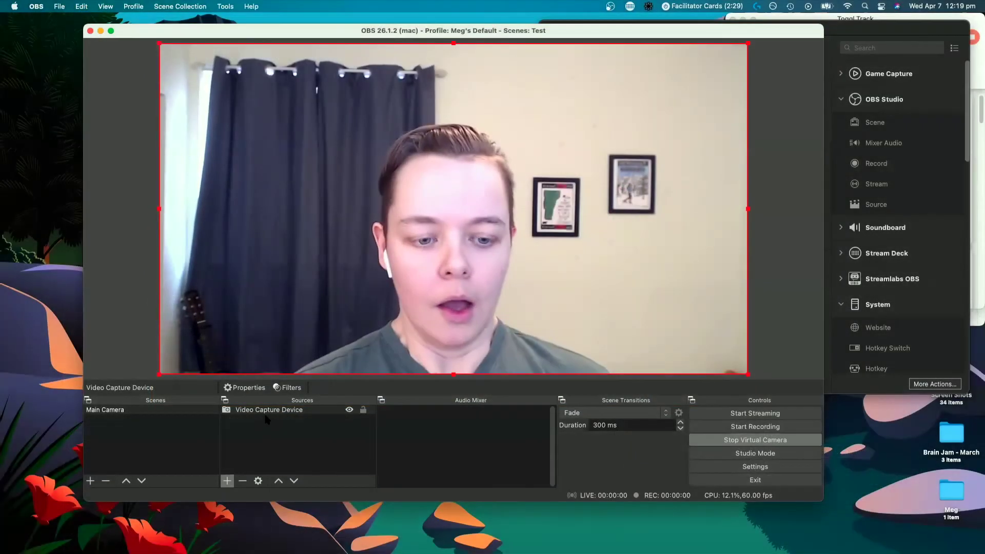
{"action": "left_click", "coordinate": [267, 410]}
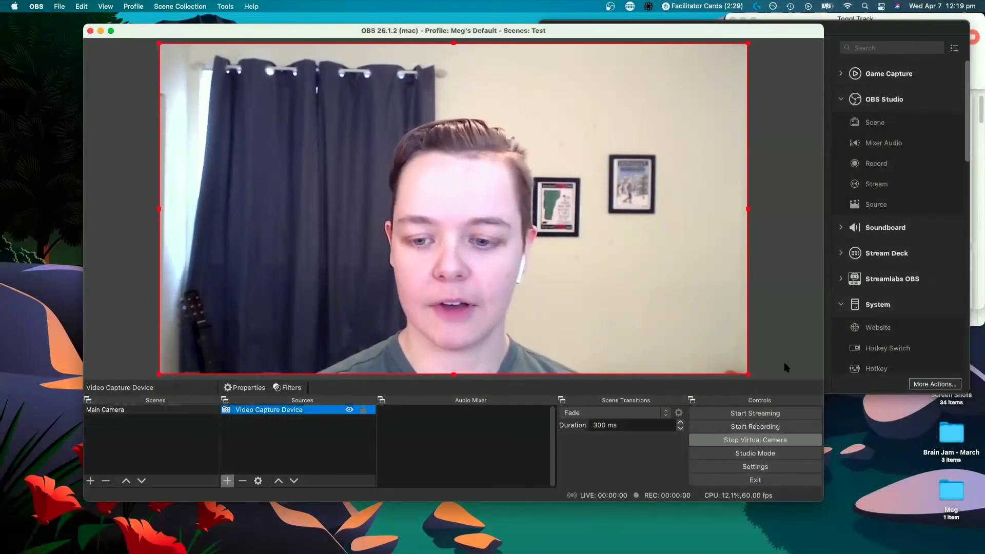
{"action": "mouse_move", "coordinate": [747, 374]}
{"action": "left_mouse_down"}
{"action": "mouse_move", "coordinate": [662, 308]}
{"action": "mouse_move", "coordinate": [699, 348]}
{"action": "mouse_move", "coordinate": [750, 366]}
{"action": "left_mouse_up"}
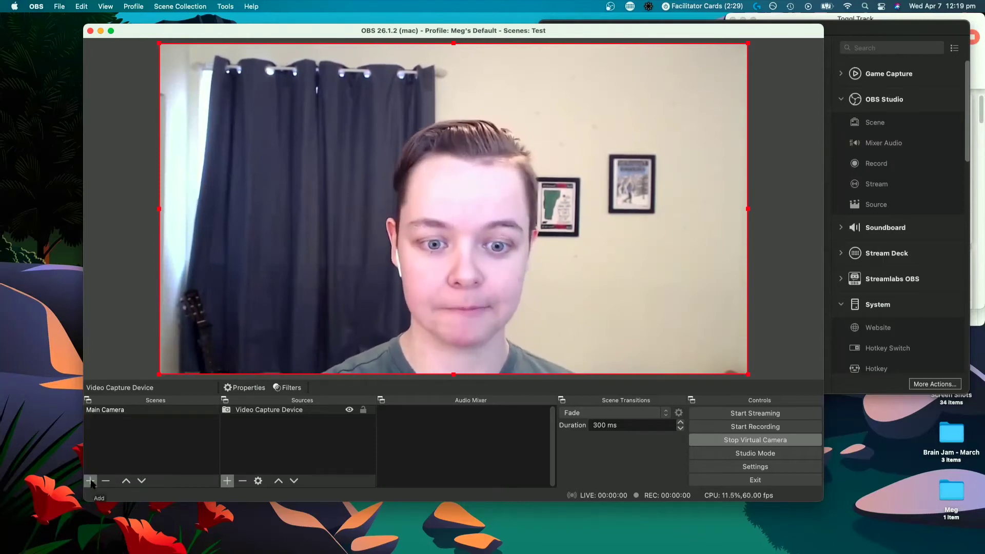
{"action": "left_click", "coordinate": [90, 481]}
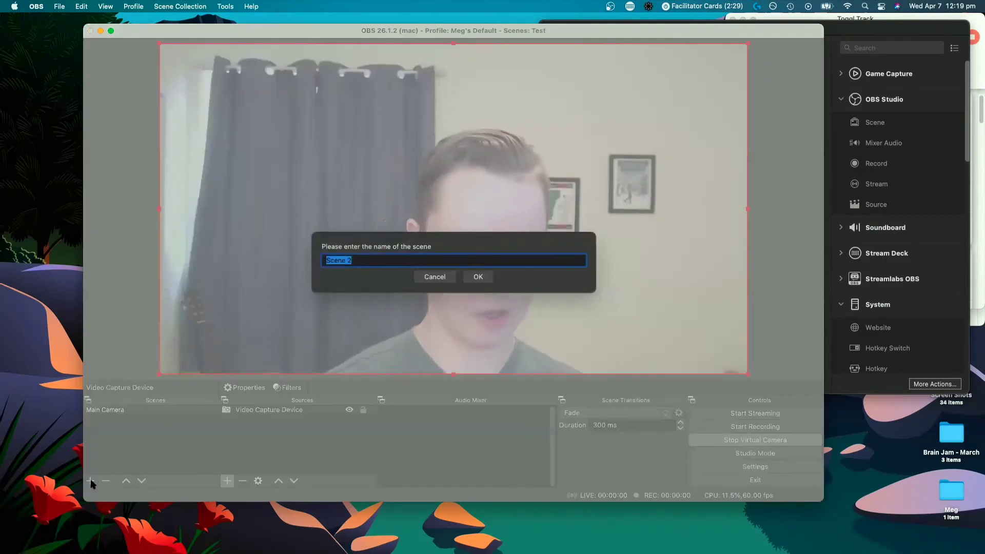
{"action": "type", "text": "Fancy"}
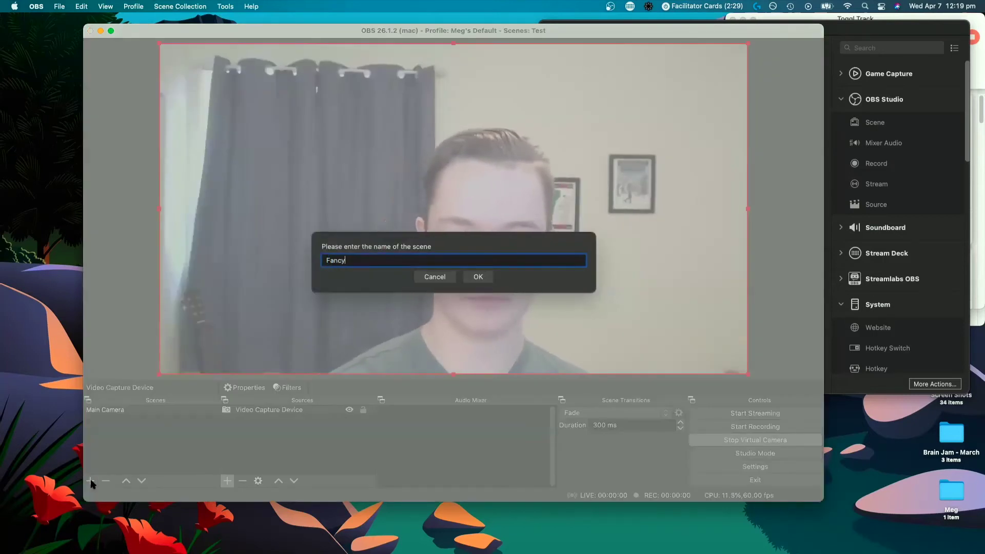
{"action": "left_click", "coordinate": [478, 277]}
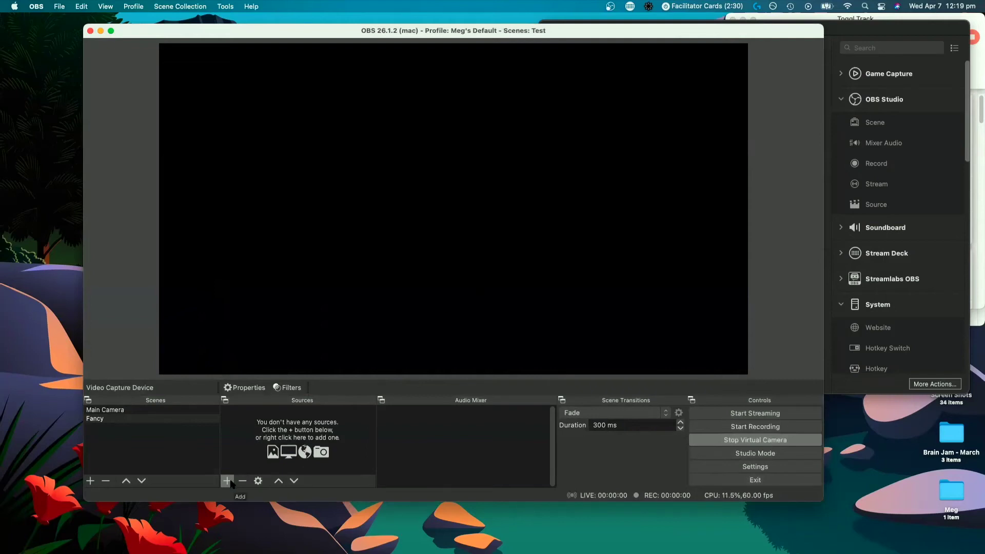
{"action": "left_click", "coordinate": [907, 18]}
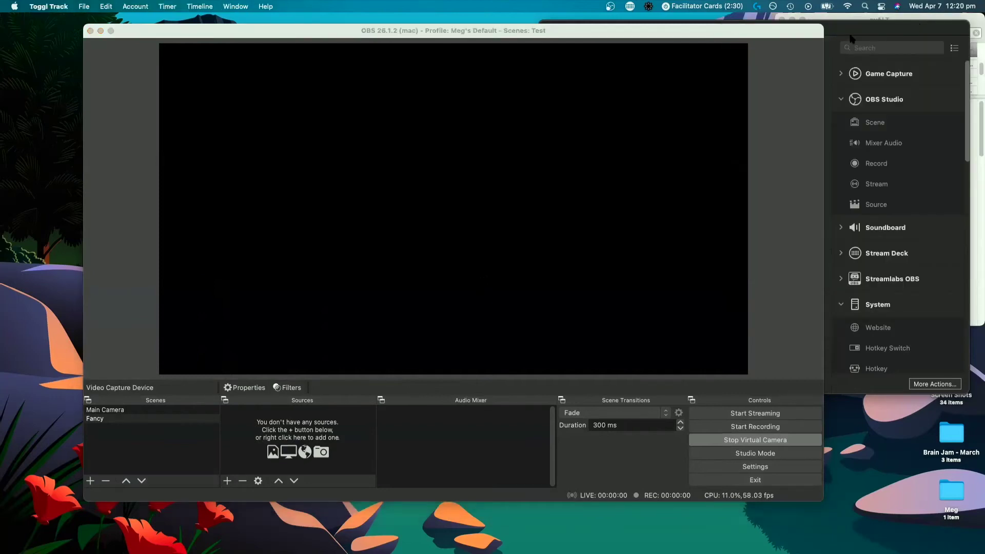
{"action": "left_click_drag", "start_coordinate": [823, 25], "coordinate": [969, 18]}
{"action": "left_click_drag", "start_coordinate": [229, 28], "coordinate": [187, 30]}
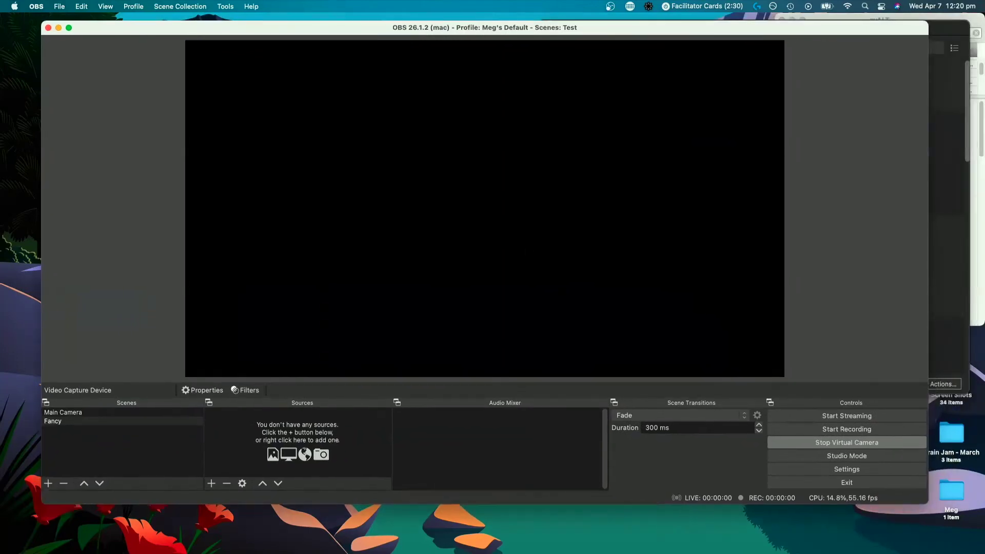
{"action": "left_click_drag", "start_coordinate": [923, 502], "coordinate": [962, 508]}
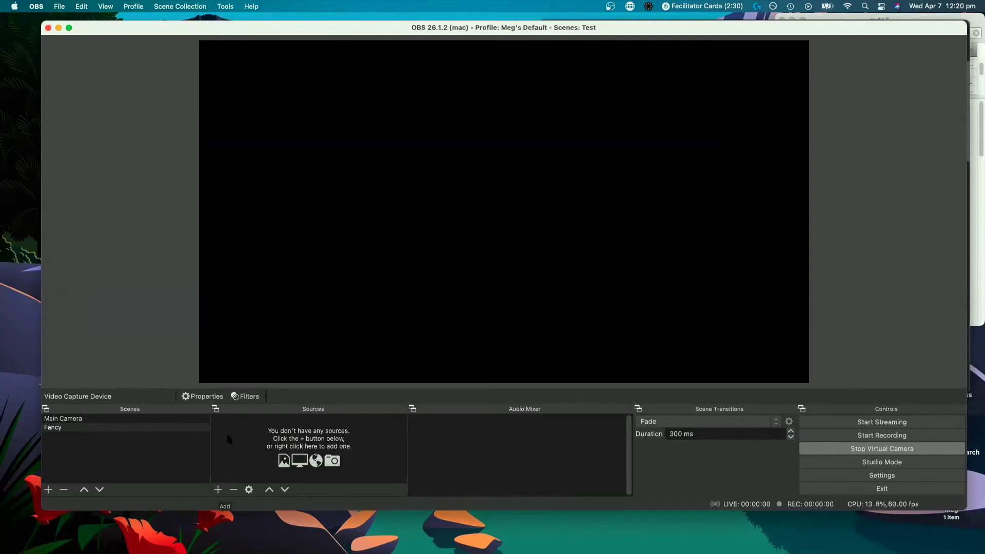
- Add an Image source named 'Waves' to the Fancy scene
{"action": "left_click", "coordinate": [218, 493]}
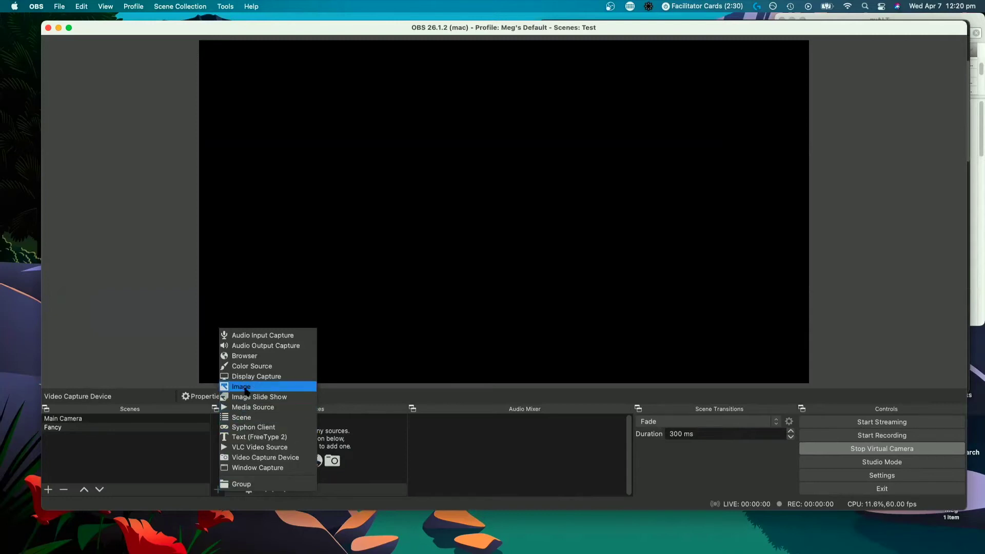
{"action": "left_click", "coordinate": [246, 390]}
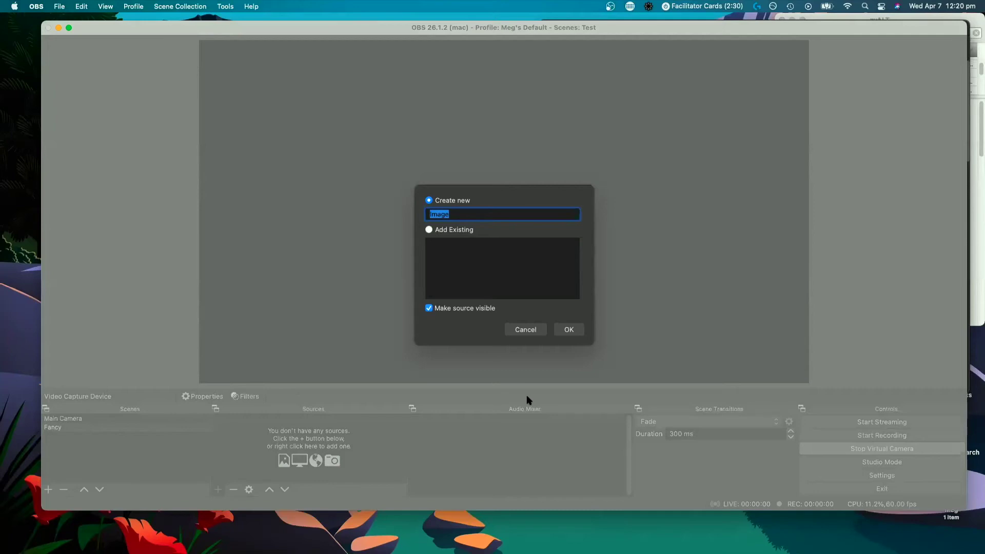
{"action": "type", "text": "Waves"}
{"action": "left_click", "coordinate": [569, 329]}
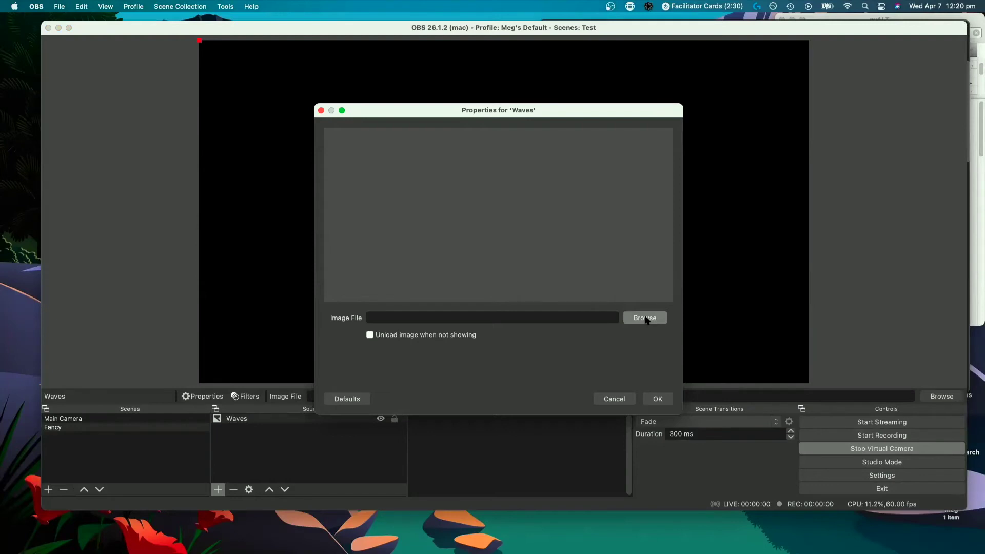
- Load 'A Calm Waves Image' from Downloads into the Waves source
{"action": "left_click", "coordinate": [646, 318]}
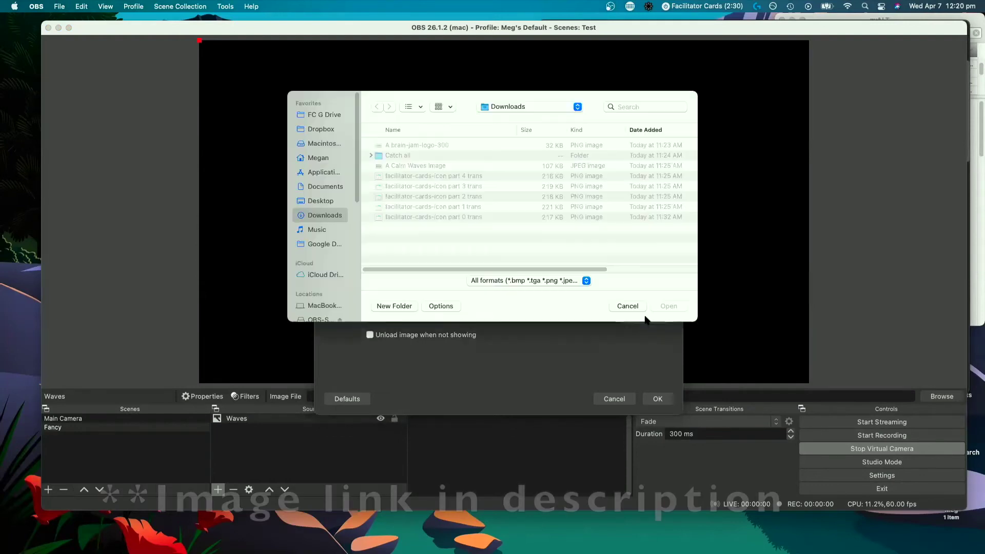
{"action": "left_click", "coordinate": [432, 165]}
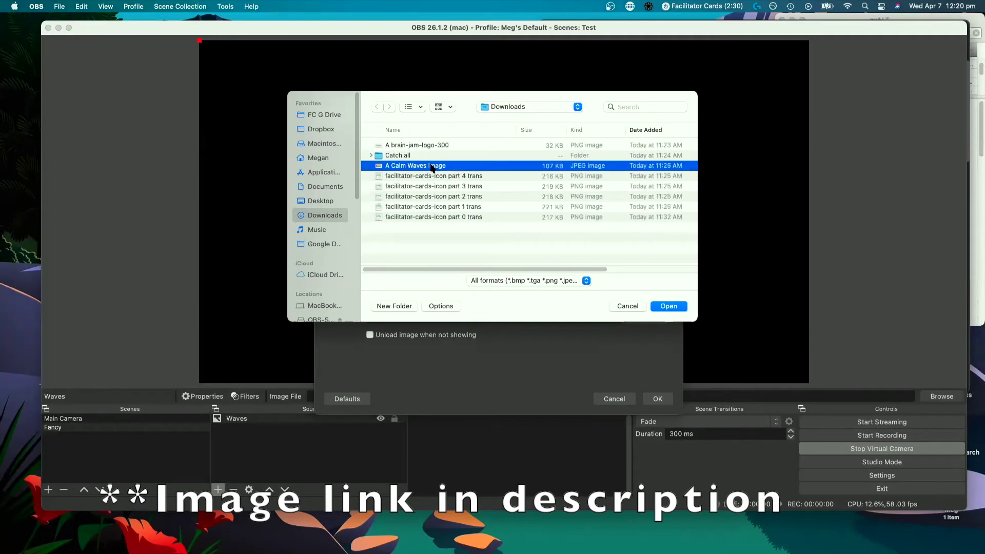
{"action": "left_click", "coordinate": [669, 306]}
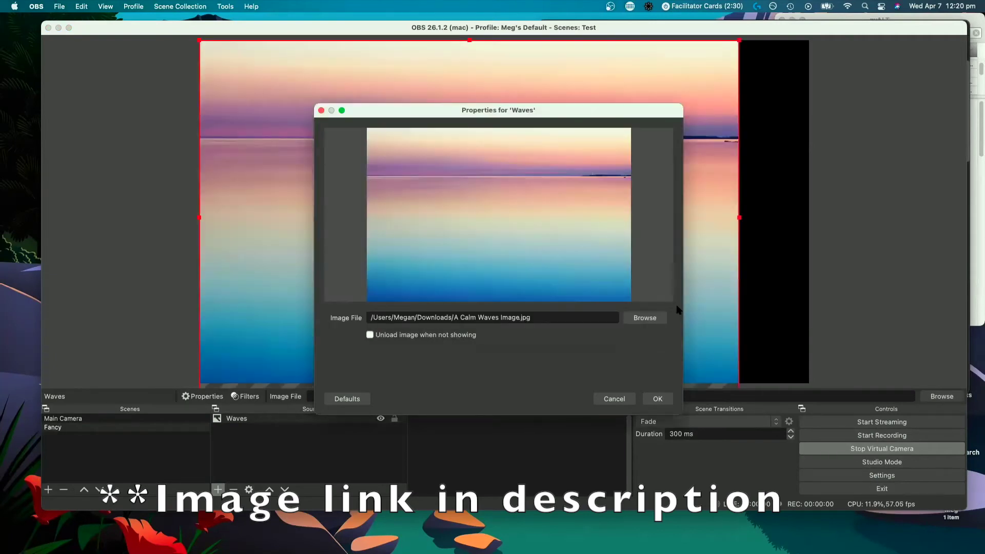
{"action": "left_click", "coordinate": [661, 400]}
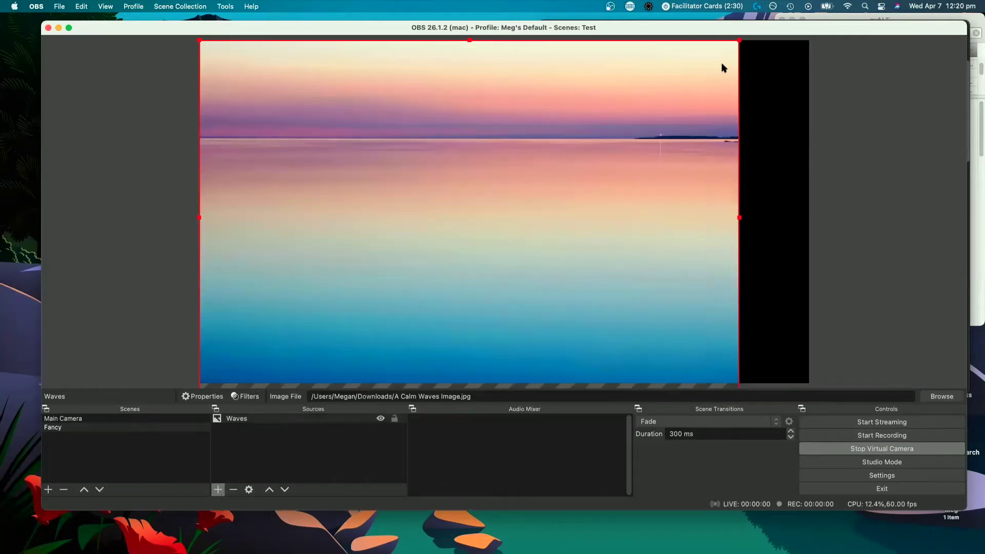
- Stretch the Waves image to fill the whole canvas
{"action": "left_click_drag", "start_coordinate": [739, 42], "coordinate": [808, 36]}
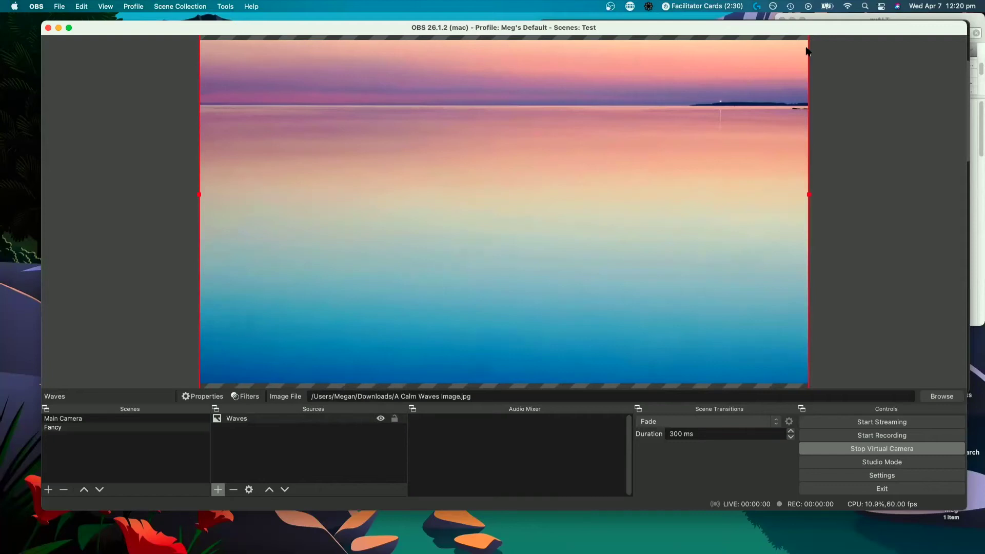
{"action": "left_click", "coordinate": [218, 490]}
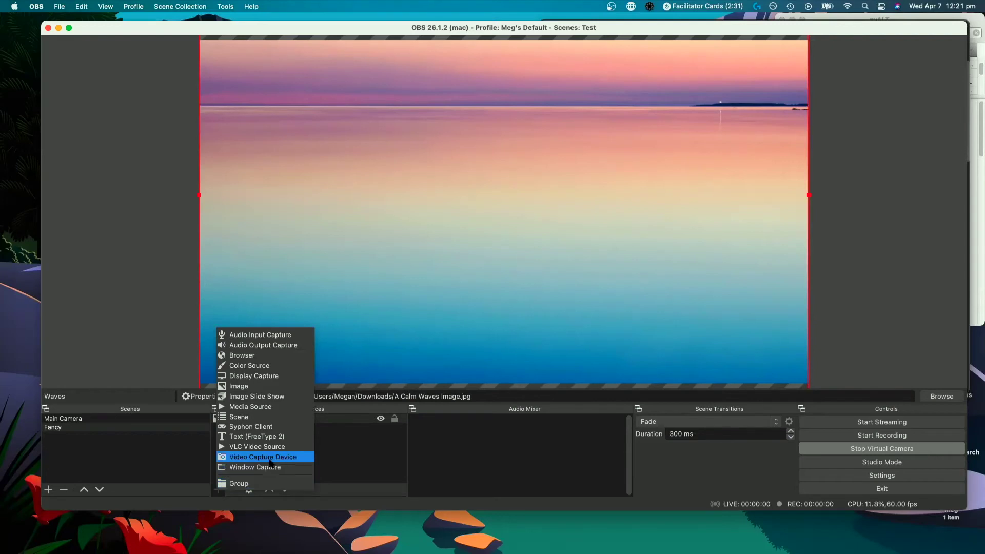
{"action": "left_click", "coordinate": [218, 491]}
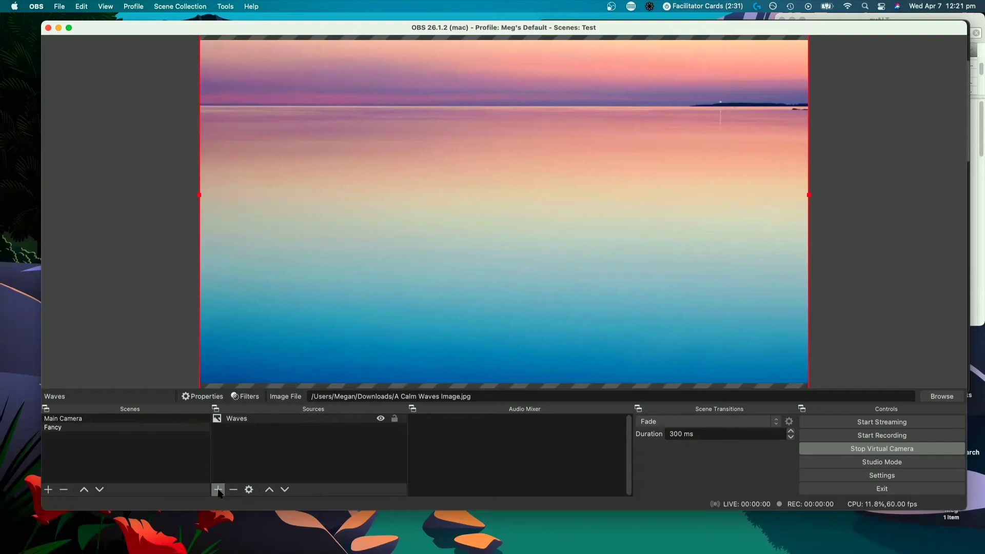
- Add the existing Video Capture Device webcam to the Fancy scene
{"action": "left_click", "coordinate": [218, 491]}
{"action": "left_click", "coordinate": [263, 455]}
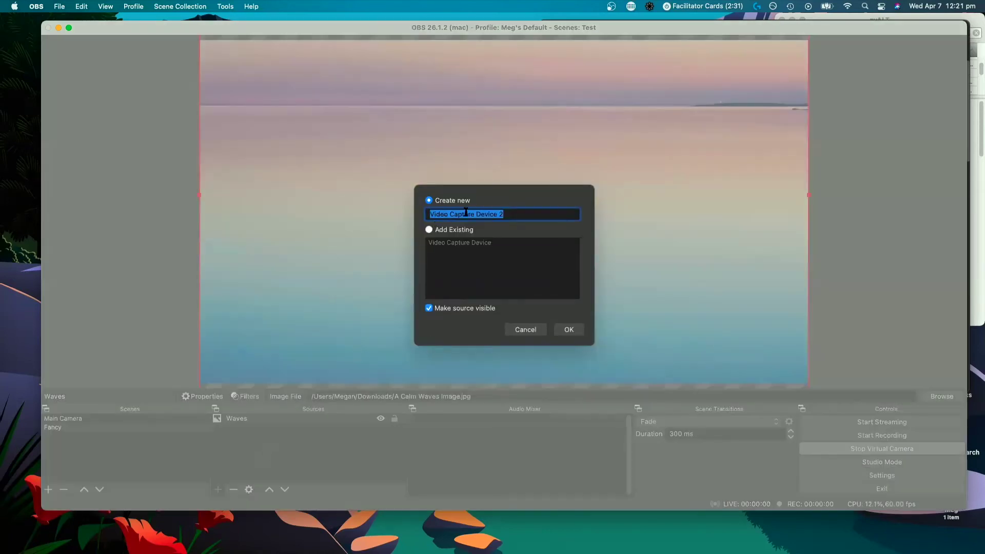
{"action": "left_click", "coordinate": [429, 230]}
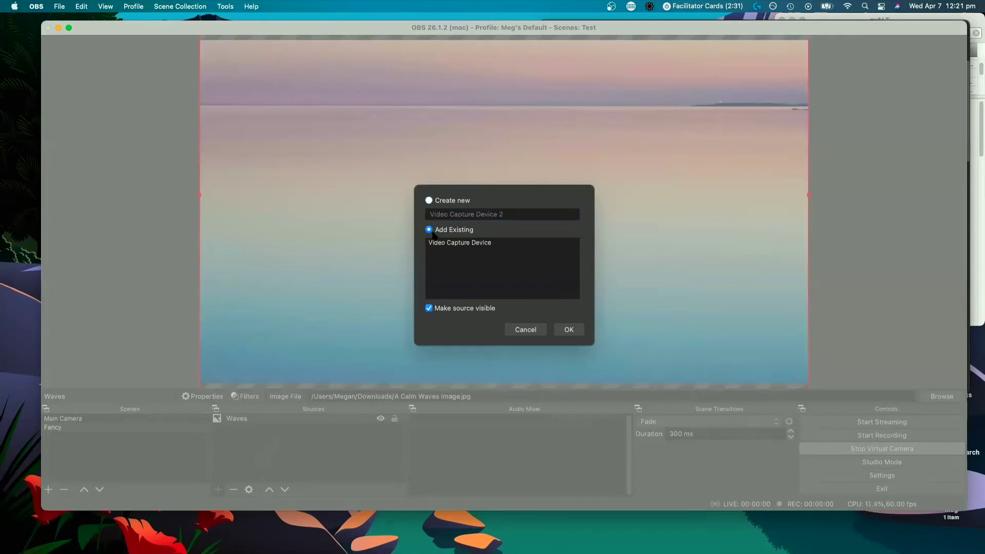
{"action": "left_click", "coordinate": [450, 243]}
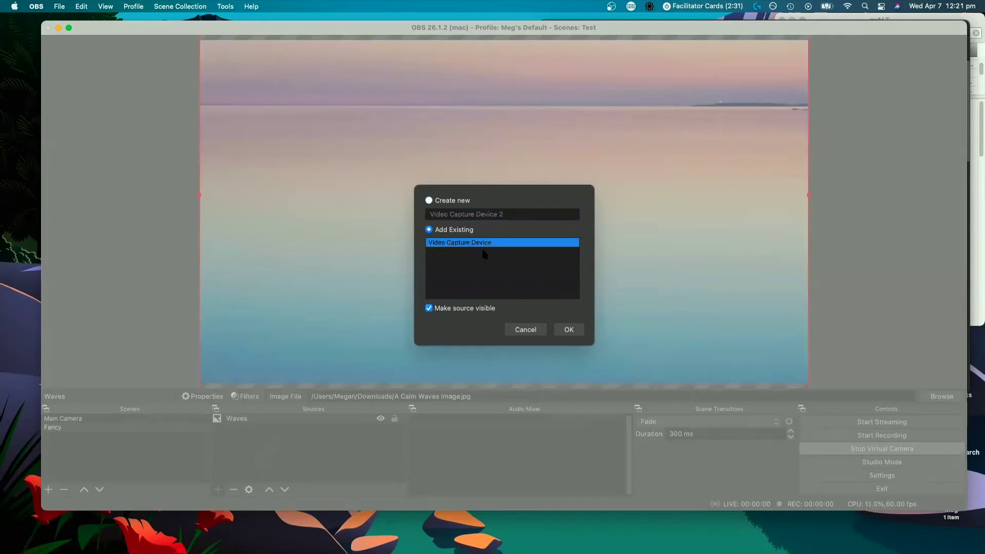
{"action": "left_click", "coordinate": [569, 329]}
- Move the webcam lower and shrink it with its corner handle
{"action": "left_click_drag", "start_coordinate": [523, 183], "coordinate": [536, 236]}
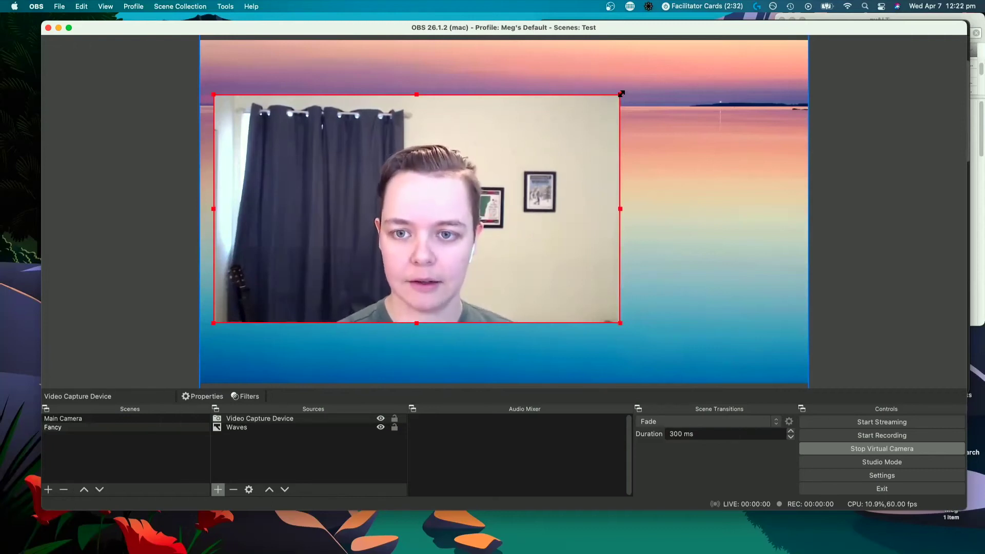
{"action": "mouse_move", "coordinate": [621, 94]}
{"action": "left_mouse_down"}
{"action": "mouse_move", "coordinate": [434, 227]}
{"action": "mouse_move", "coordinate": [613, 97]}
{"action": "left_mouse_up"}
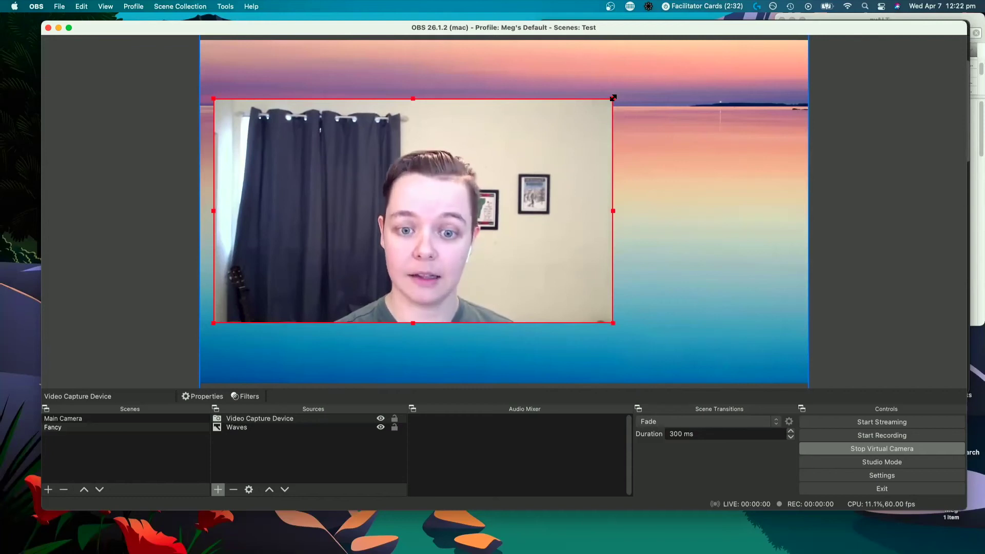
{"action": "left_click_drag", "start_coordinate": [612, 98], "coordinate": [494, 138]}
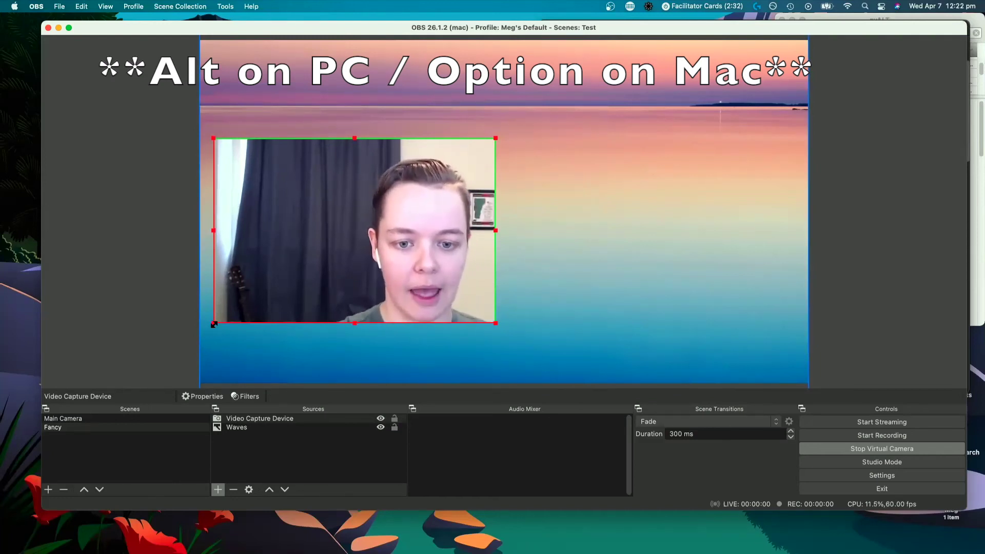
- Crop the webcam's left side and position the portrait box on the left
{"action": "left_click_drag", "start_coordinate": [213, 324], "coordinate": [329, 329]}
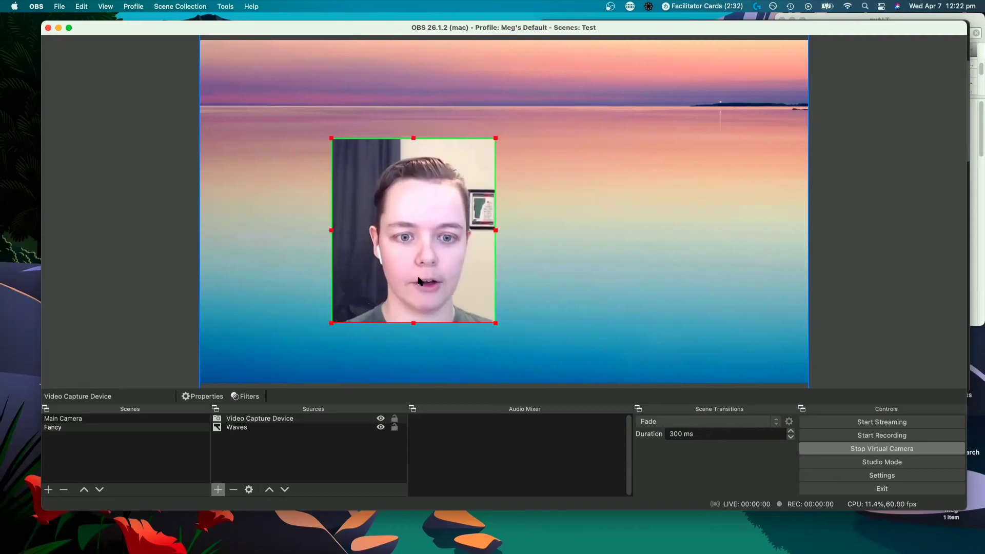
{"action": "left_click_drag", "start_coordinate": [453, 207], "coordinate": [366, 220]}
{"action": "mouse_move", "coordinate": [401, 142]}
{"action": "left_mouse_down"}
{"action": "mouse_move", "coordinate": [387, 154]}
{"action": "mouse_move", "coordinate": [417, 126]}
{"action": "mouse_move", "coordinate": [383, 157]}
{"action": "mouse_move", "coordinate": [395, 147]}
{"action": "left_mouse_up"}
{"action": "left_click_drag", "start_coordinate": [315, 226], "coordinate": [293, 204]}
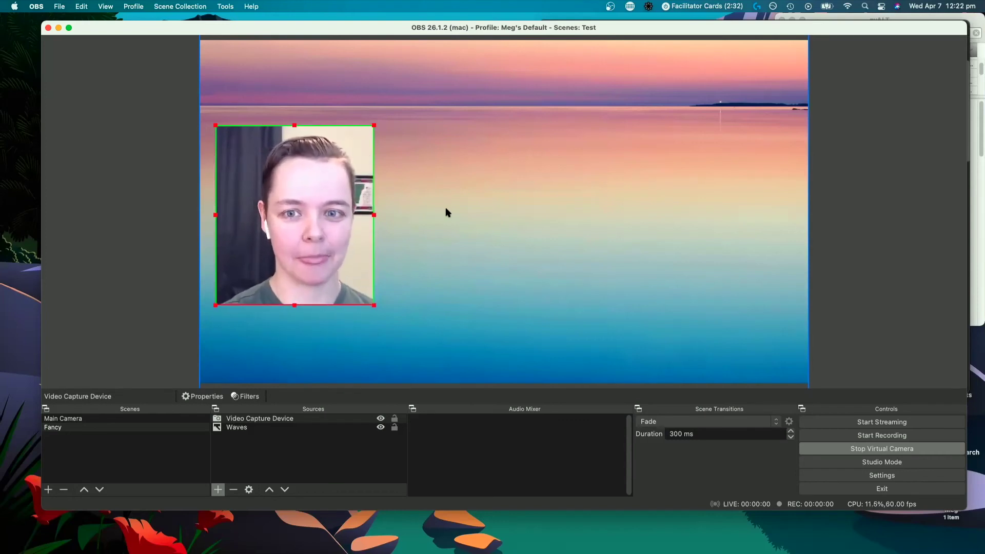
{"action": "left_click_drag", "start_coordinate": [311, 232], "coordinate": [303, 235]}
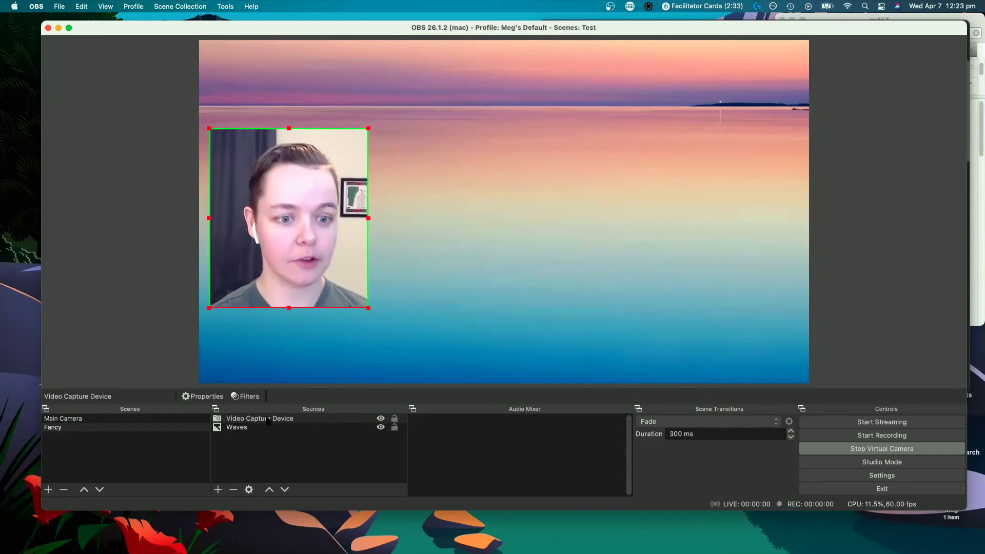
- Add a Text source named 'Name' to the Fancy scene
{"action": "left_click", "coordinate": [218, 491]}
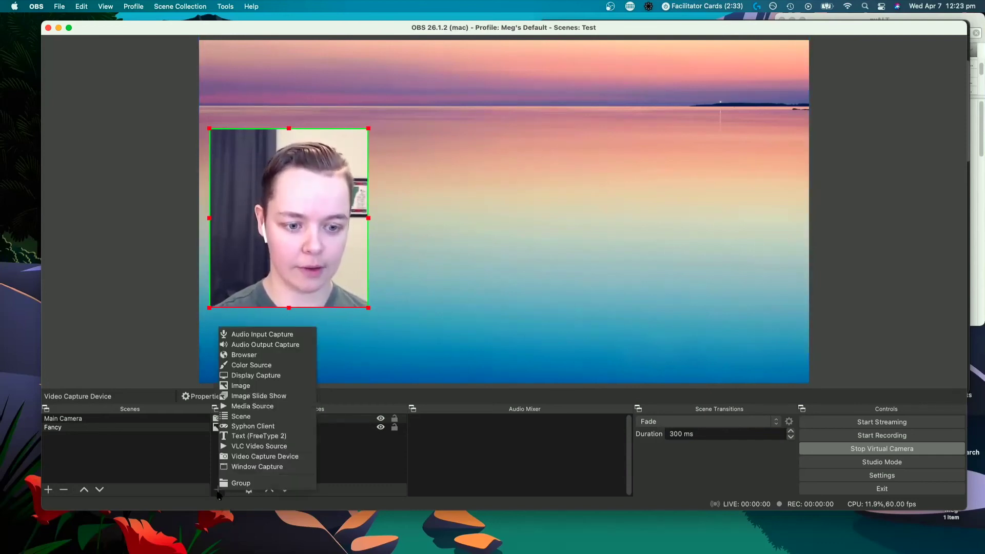
{"action": "left_click", "coordinate": [249, 436]}
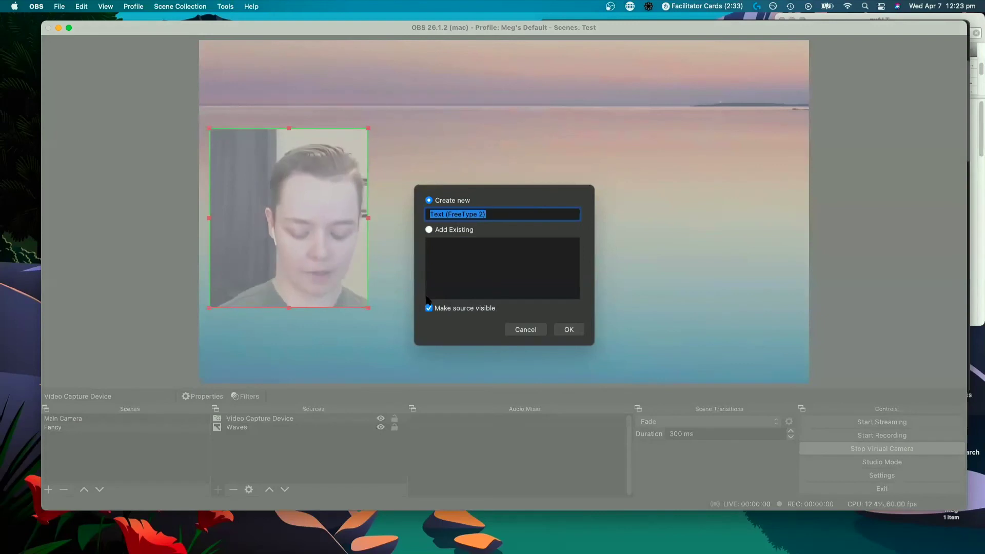
{"action": "type", "text": "Name"}
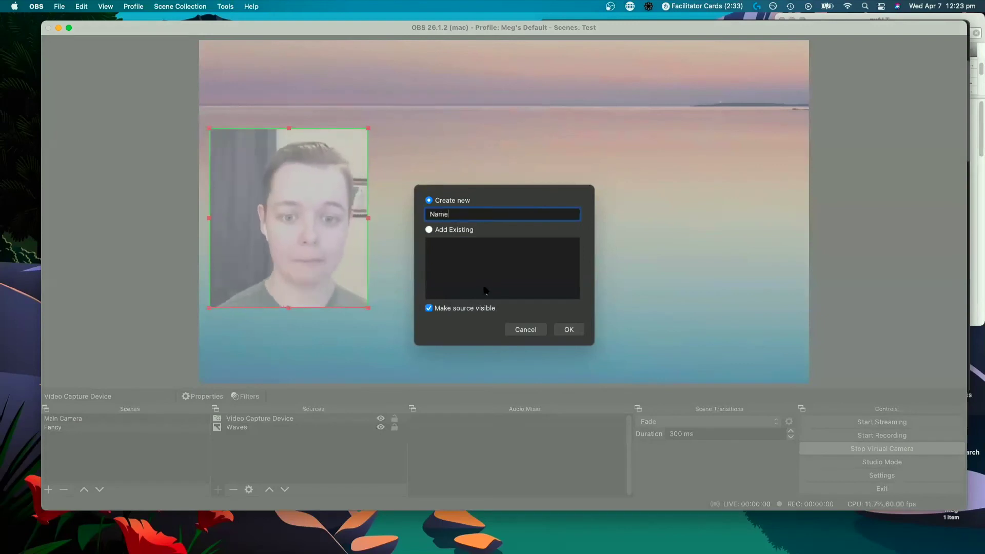
{"action": "left_click", "coordinate": [565, 332]}
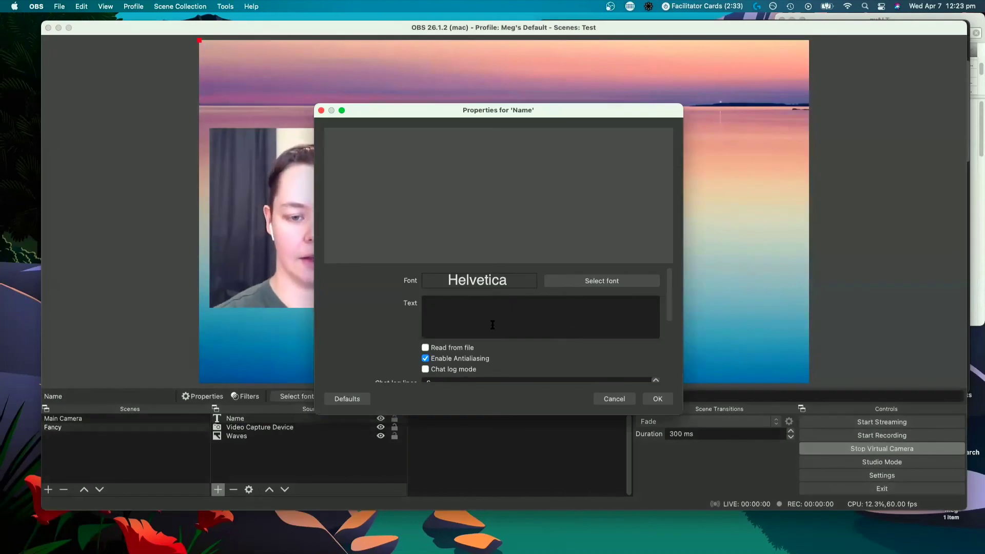
- Enter the presenter's full name as the Name source's text
{"action": "left_click", "coordinate": [491, 326]}
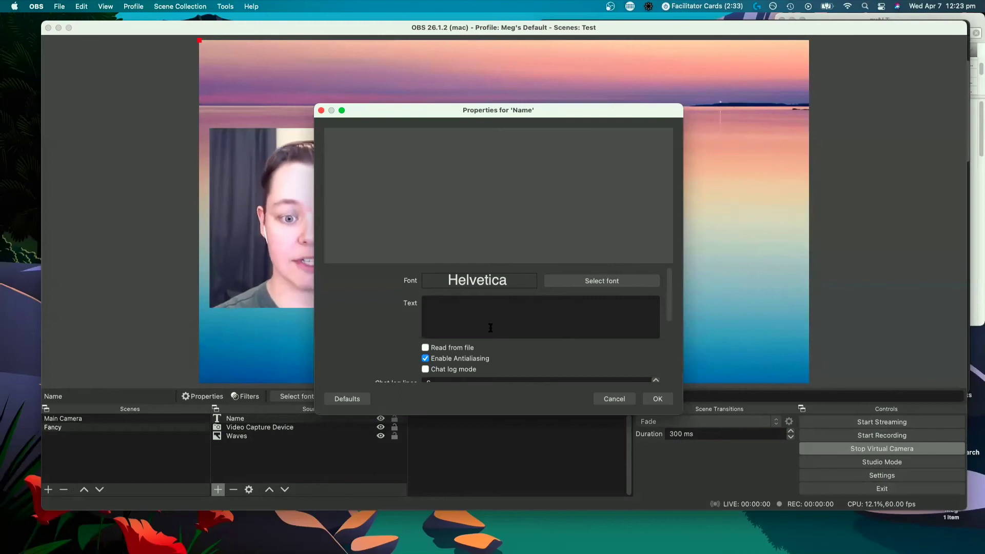
{"action": "type", "text": "Mega"}
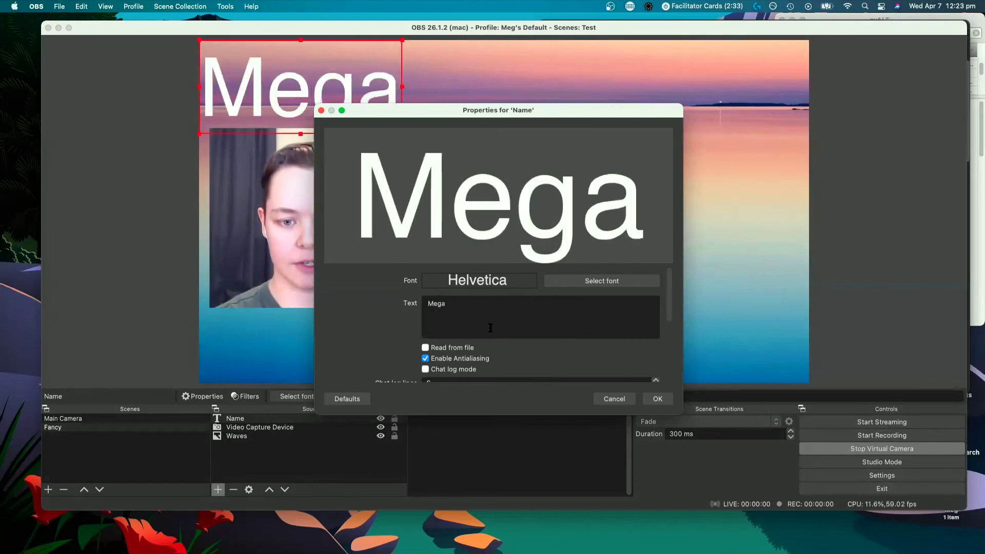
{"action": "key", "text": "BackSpace"}
{"action": "type", "text": "Bolger"}
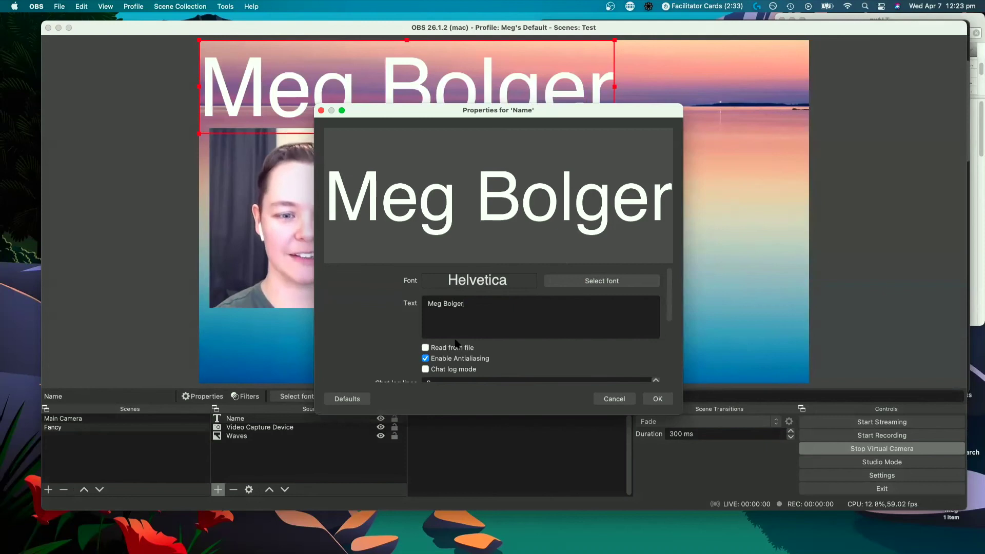
- Place the Name text just below the webcam, shrunk to about the webcam's width
{"action": "left_click", "coordinate": [655, 399]}
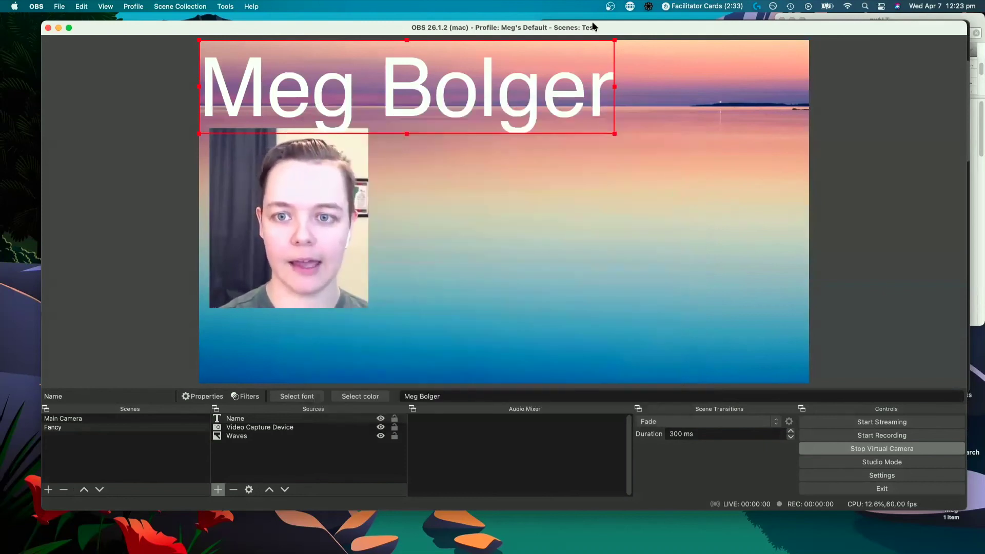
{"action": "left_click_drag", "start_coordinate": [553, 132], "coordinate": [562, 328]}
{"action": "left_click_drag", "start_coordinate": [633, 275], "coordinate": [348, 333]}
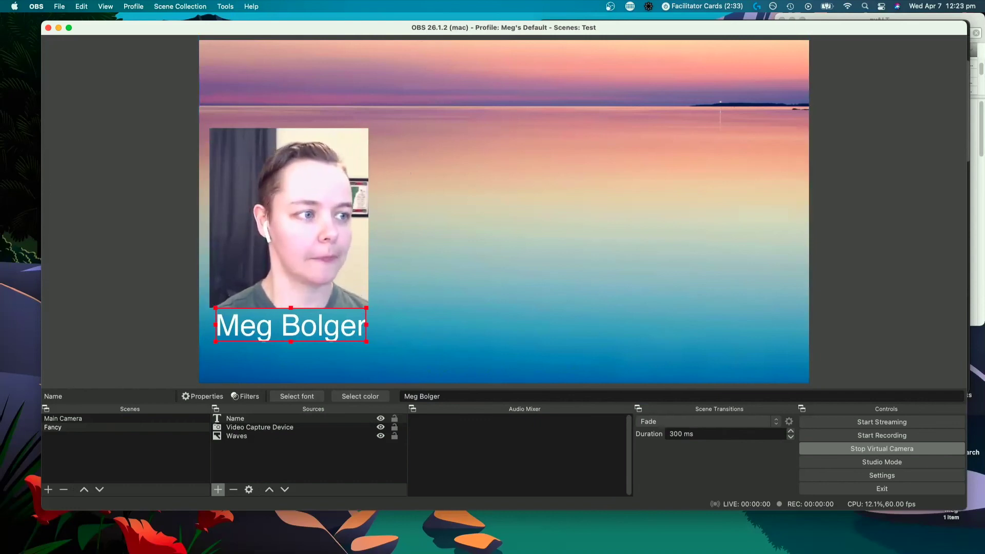
- Reselect the Waves background and bring up the add-source menu under Sources
{"action": "left_click", "coordinate": [538, 307]}
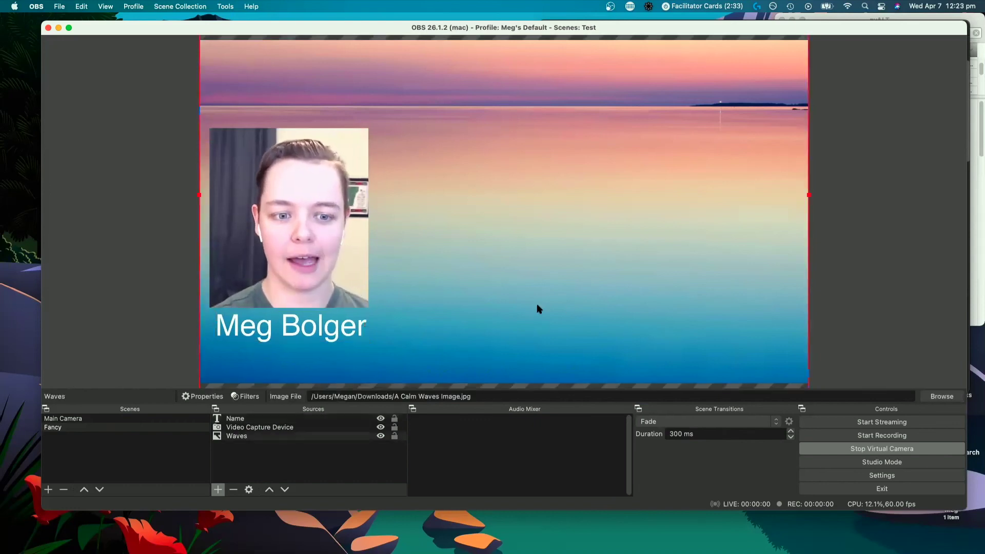
{"action": "left_click", "coordinate": [96, 349]}
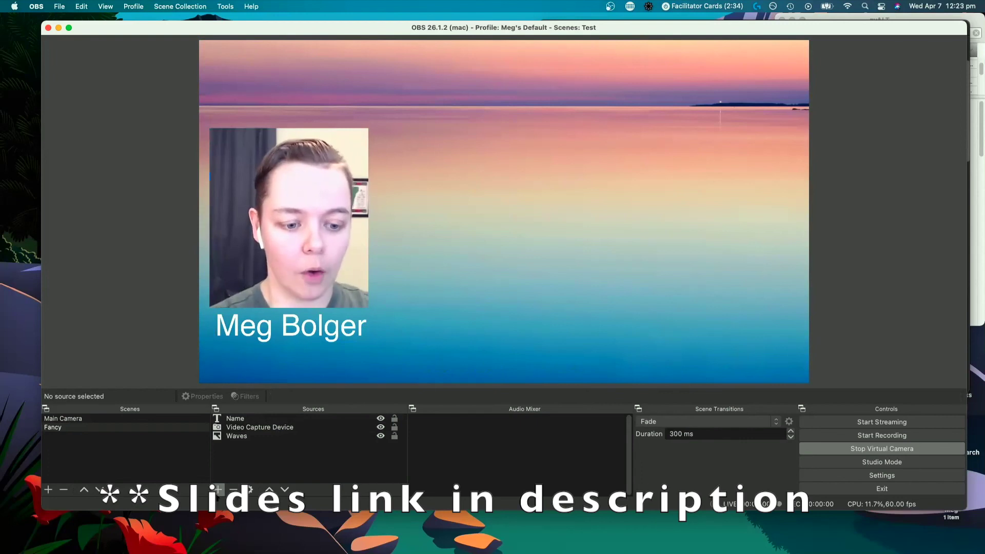
{"action": "mouse_move", "coordinate": [394, 549]}
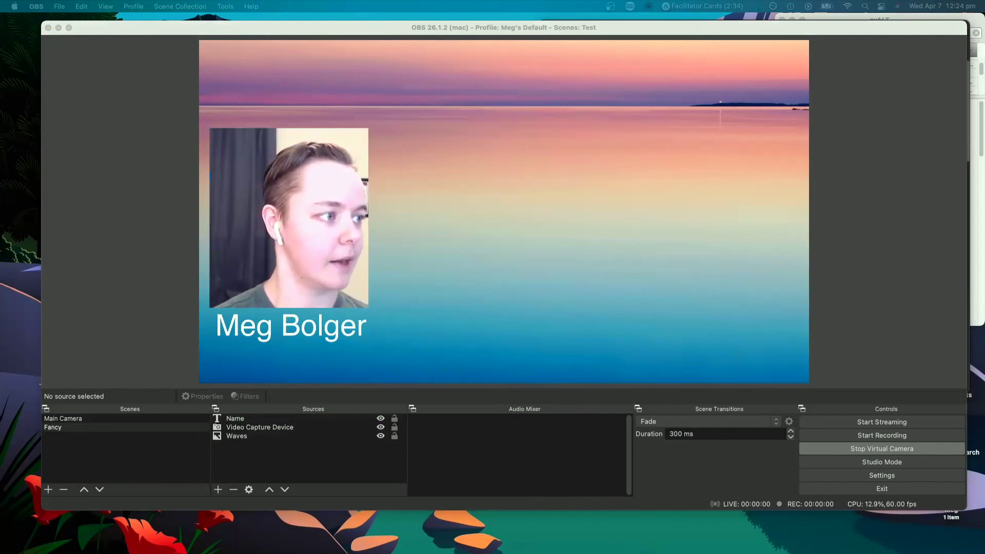
{"action": "left_click", "coordinate": [433, 259]}
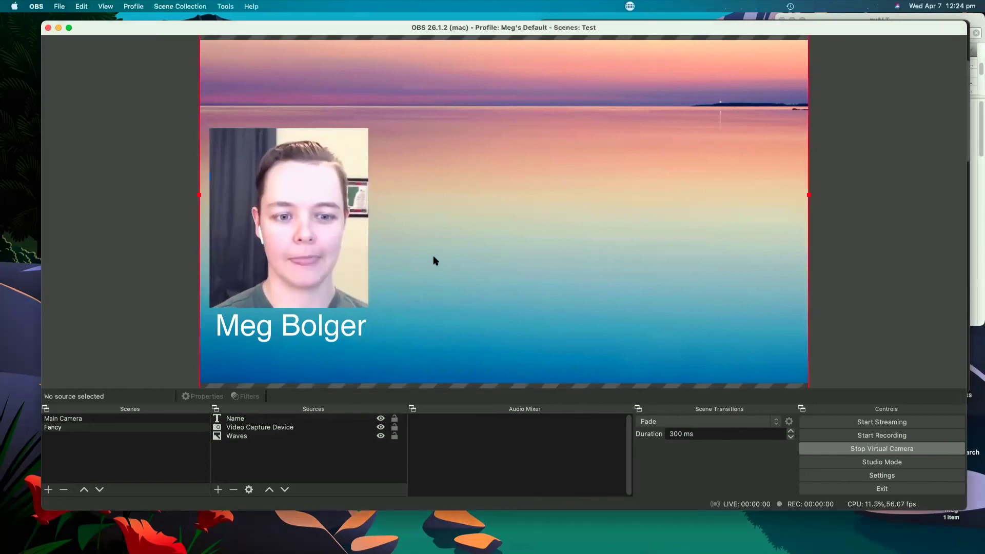
{"action": "left_click", "coordinate": [433, 259]}
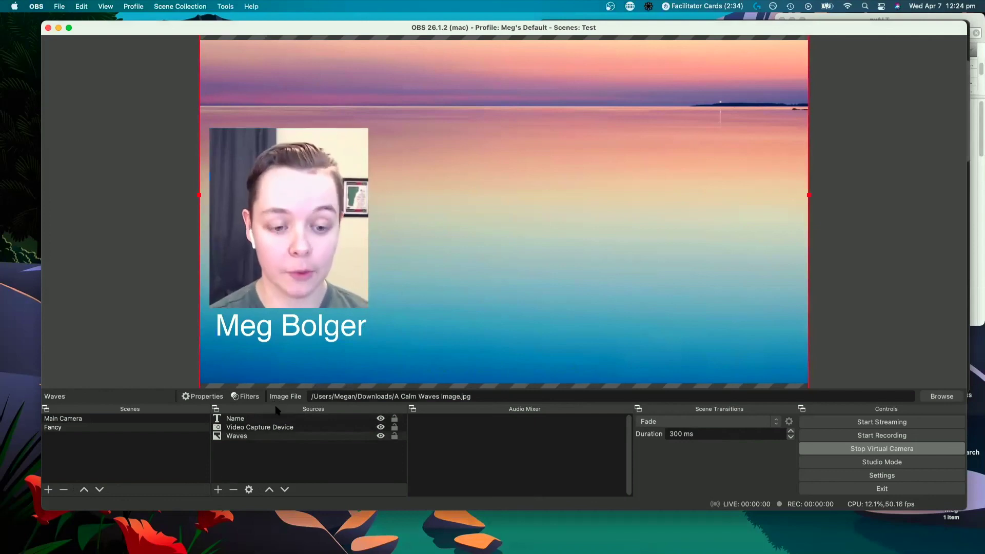
{"action": "left_click", "coordinate": [218, 490]}
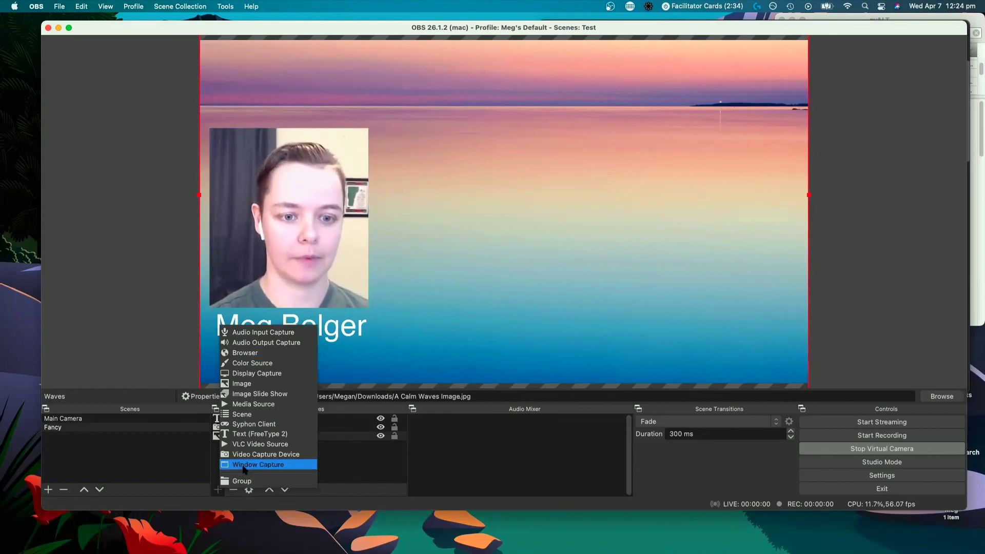
- Add a Window Capture source capturing the Chrome 'I did it! - OBS slide share' window
{"action": "left_click", "coordinate": [244, 464]}
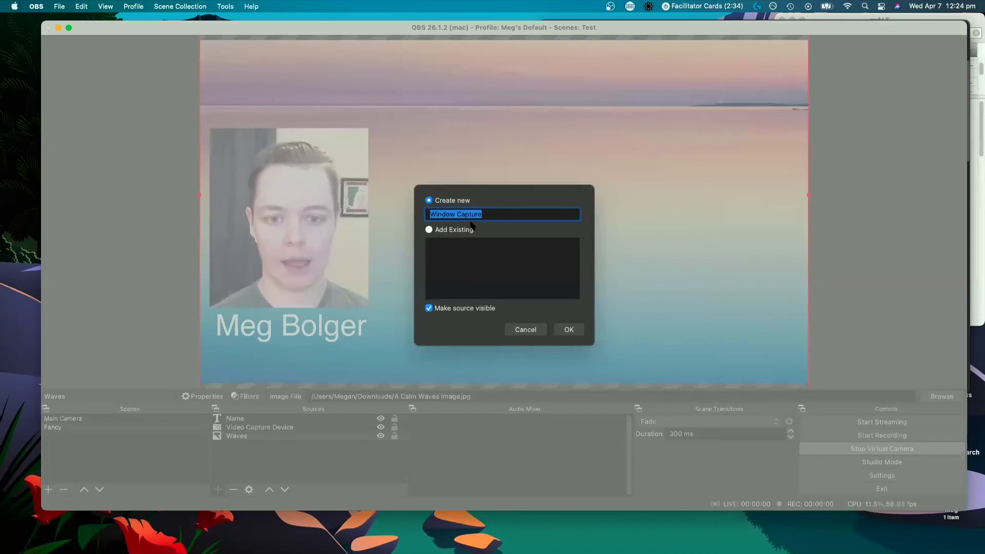
{"action": "left_click", "coordinate": [572, 331]}
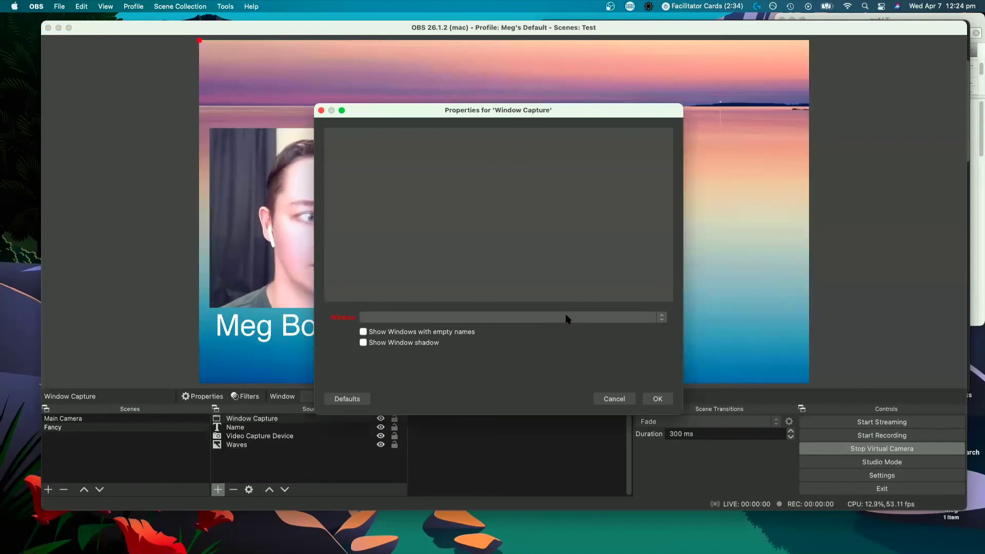
{"action": "left_click", "coordinate": [567, 318]}
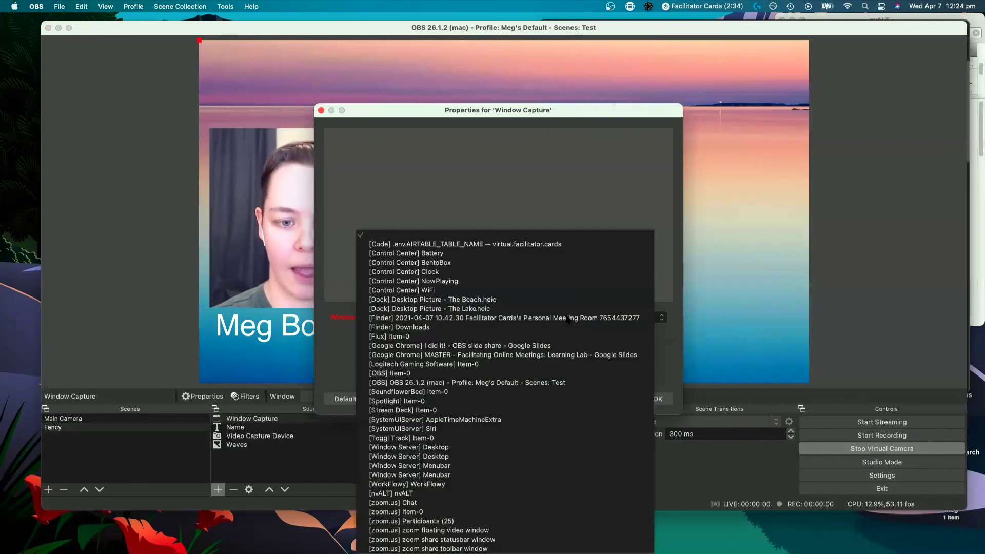
{"action": "left_click", "coordinate": [494, 347]}
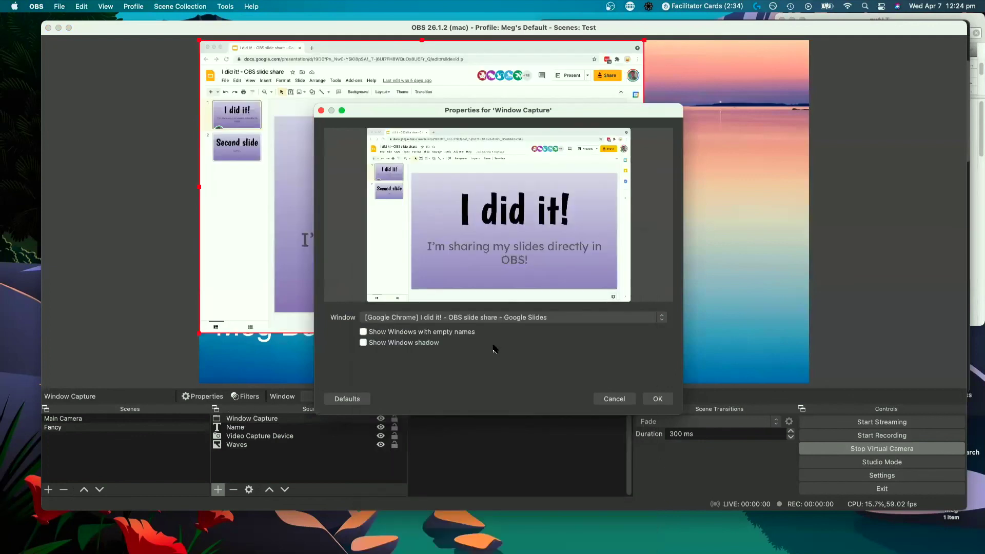
- Accept the window capture and crop away the browser bar, right edge, thumbnails and bottom bar
{"action": "left_click", "coordinate": [658, 399]}
{"action": "left_click_drag", "start_coordinate": [513, 205], "coordinate": [662, 219]}
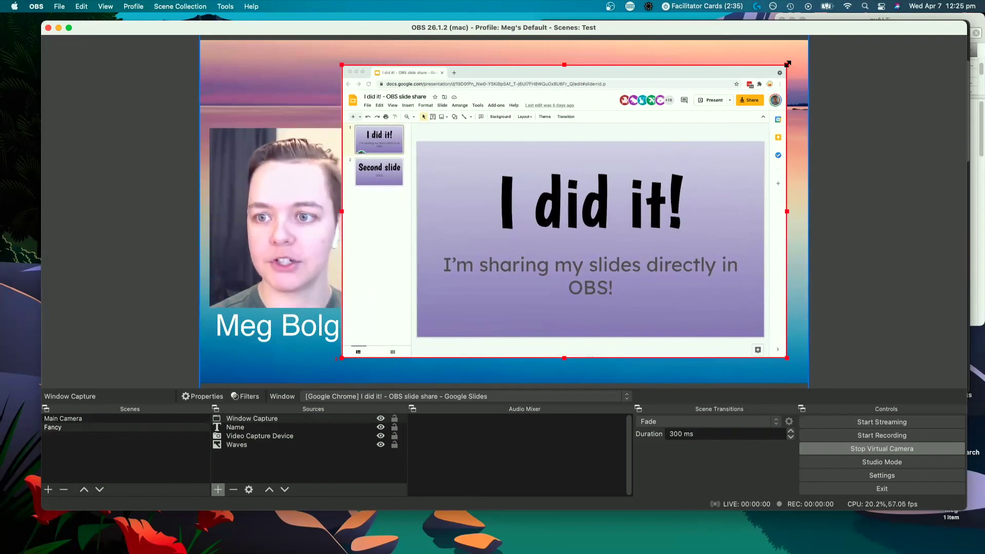
{"action": "left_click_drag", "start_coordinate": [788, 64], "coordinate": [764, 140]}
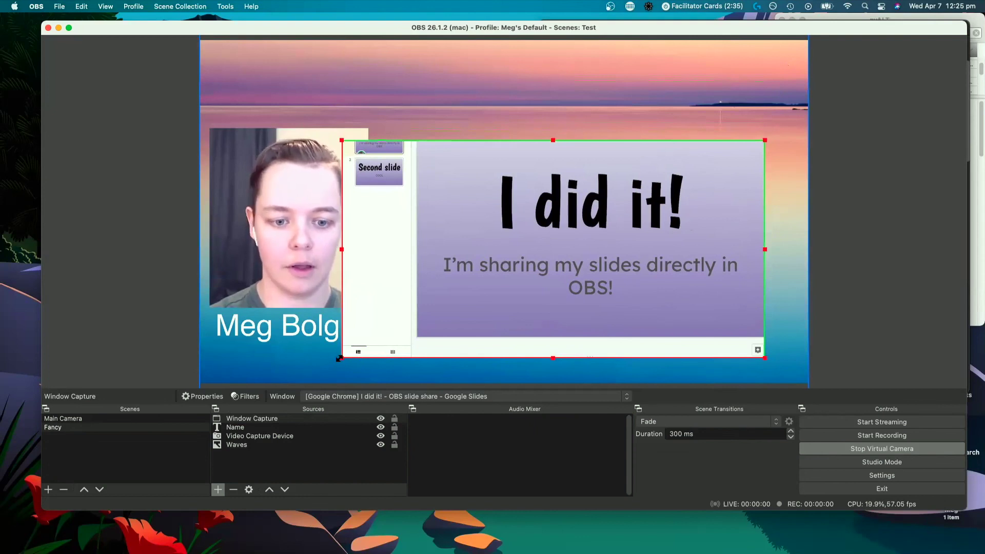
{"action": "left_click_drag", "start_coordinate": [339, 358], "coordinate": [414, 340]}
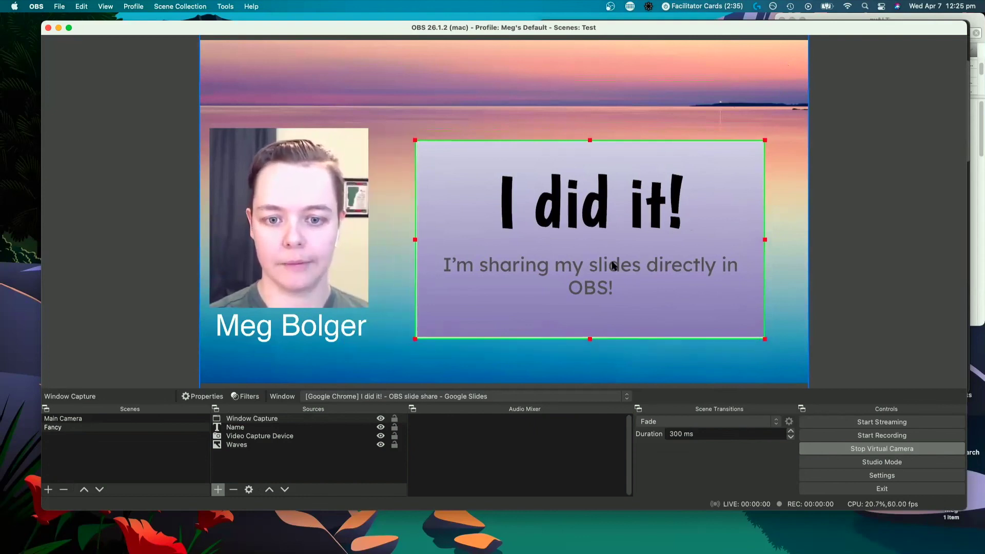
- Enlarge the cropped 'I did it!' slide and position it beside the captioned webcam
{"action": "left_click_drag", "start_coordinate": [609, 264], "coordinate": [574, 282]}
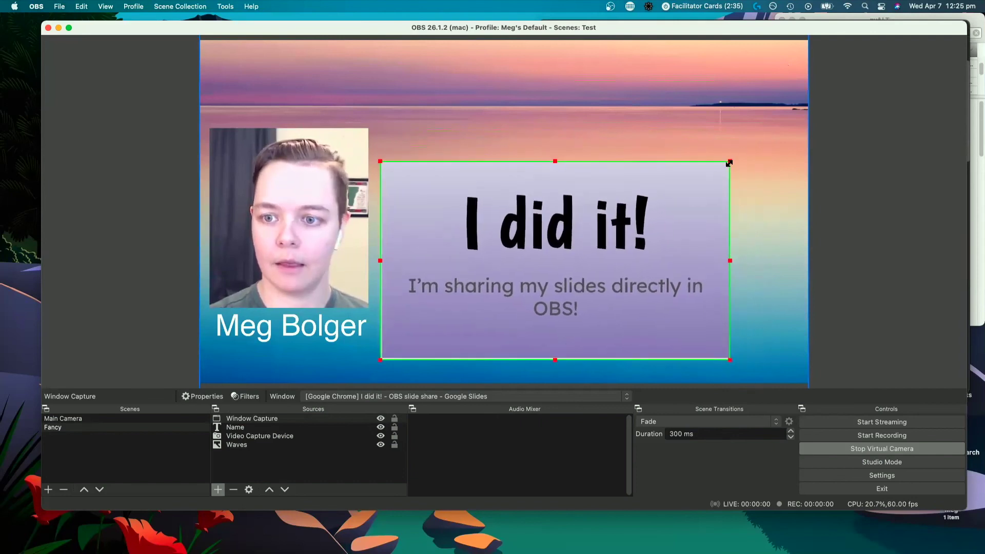
{"action": "left_click_drag", "start_coordinate": [731, 159], "coordinate": [796, 121]}
{"action": "left_click_drag", "start_coordinate": [680, 212], "coordinate": [676, 174]}
{"action": "left_click_drag", "start_coordinate": [793, 322], "coordinate": [801, 329]}
{"action": "left_click_drag", "start_coordinate": [755, 307], "coordinate": [755, 315]}
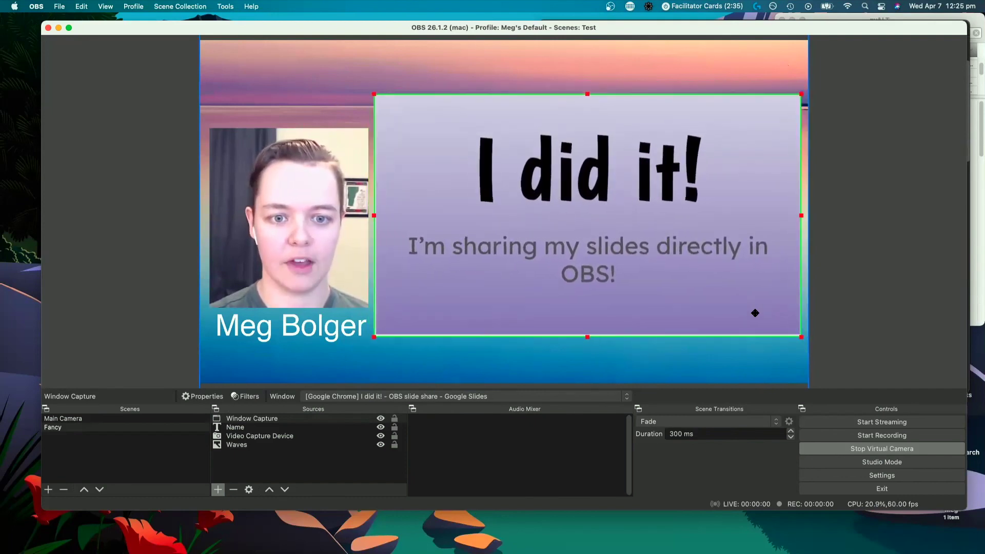